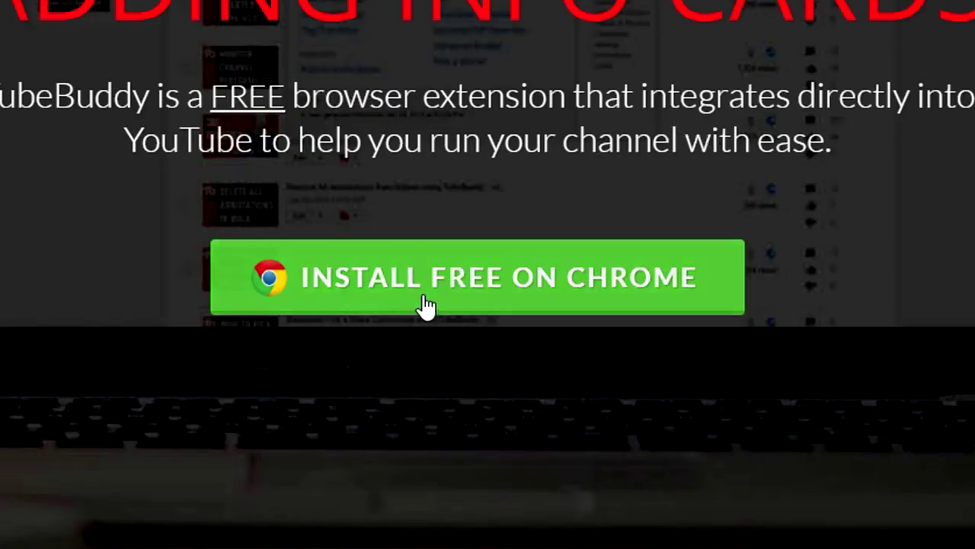
Install the free TubeBuddy extension for Chrome through its Chrome Web Store page.
{"action": "left_click", "coordinate": [478, 279]}
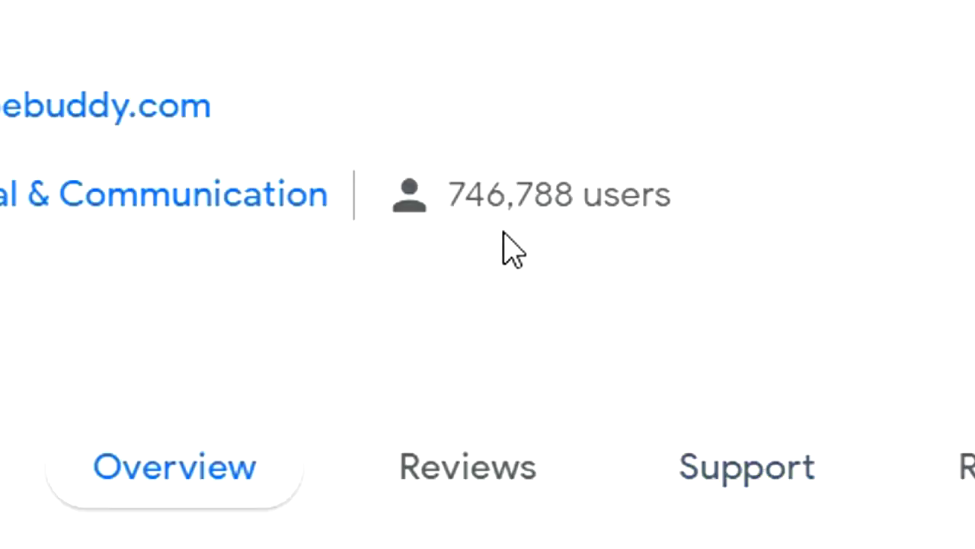
{"action": "left_click", "coordinate": [480, 204]}
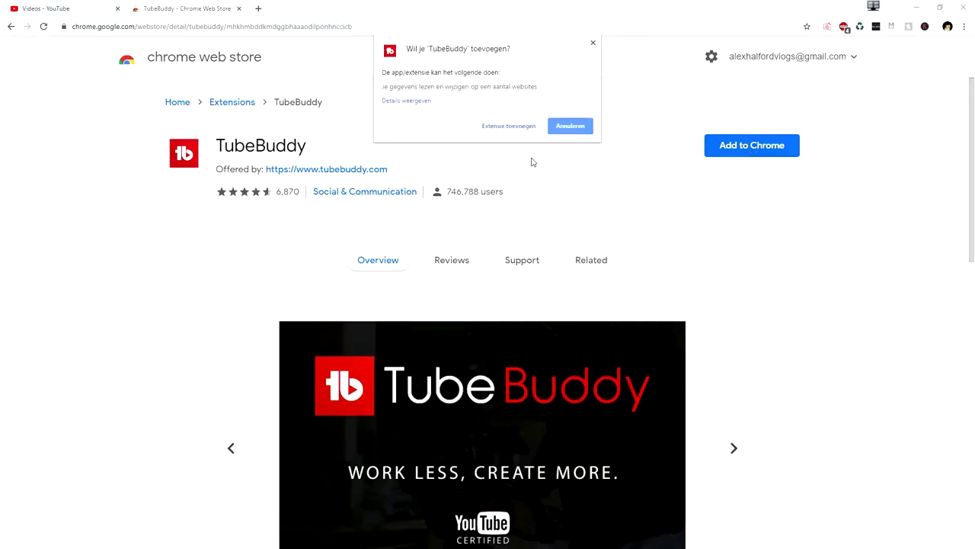
{"action": "left_click", "coordinate": [507, 126]}
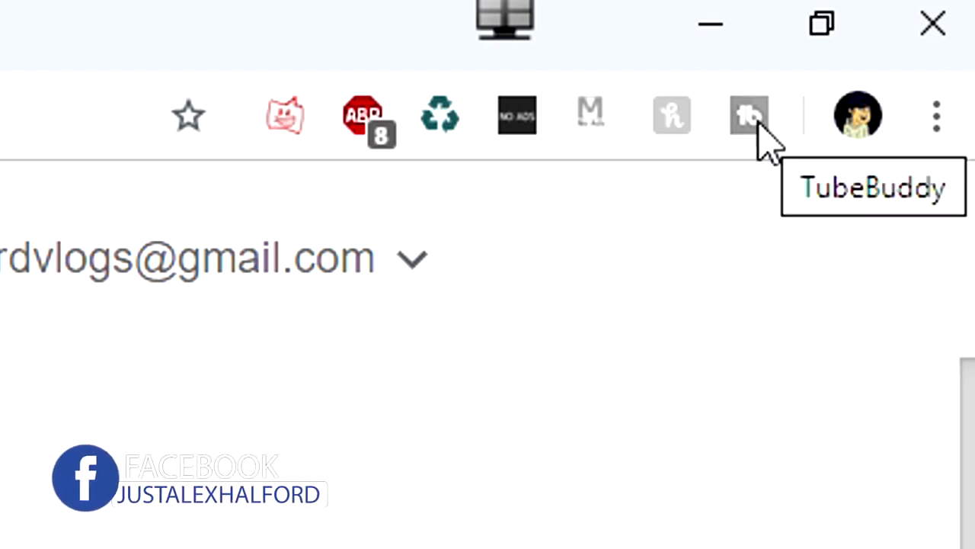
Reload the YouTube Videos page and sign in to TubeBuddy with YouTube, agreeing to its terms and allowing account access.
{"action": "left_click", "coordinate": [54, 9]}
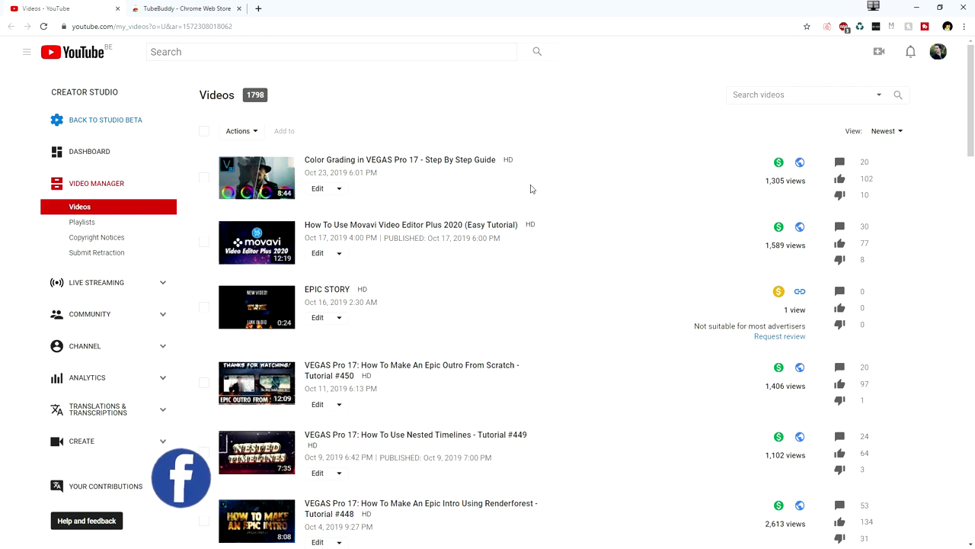
{"action": "key", "text": "F5"}
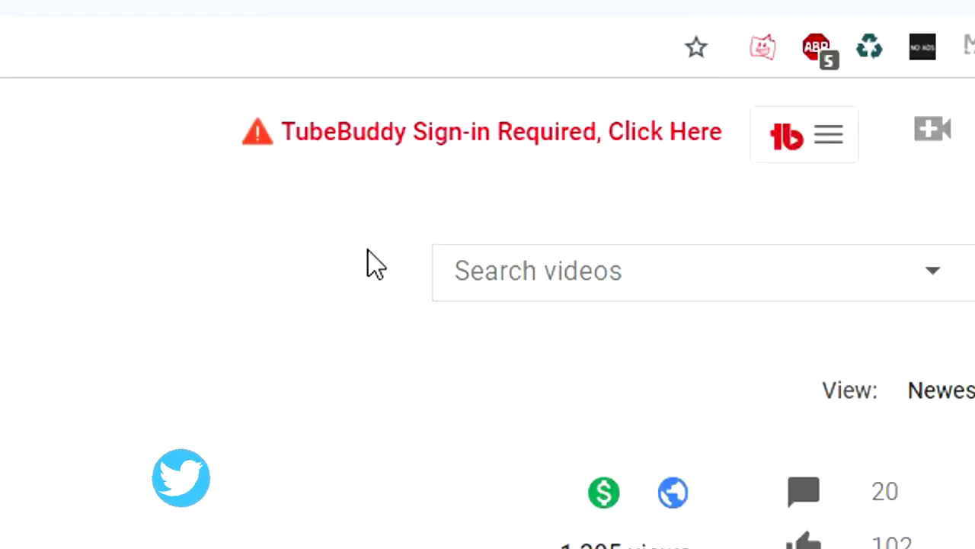
{"action": "left_click", "coordinate": [418, 131]}
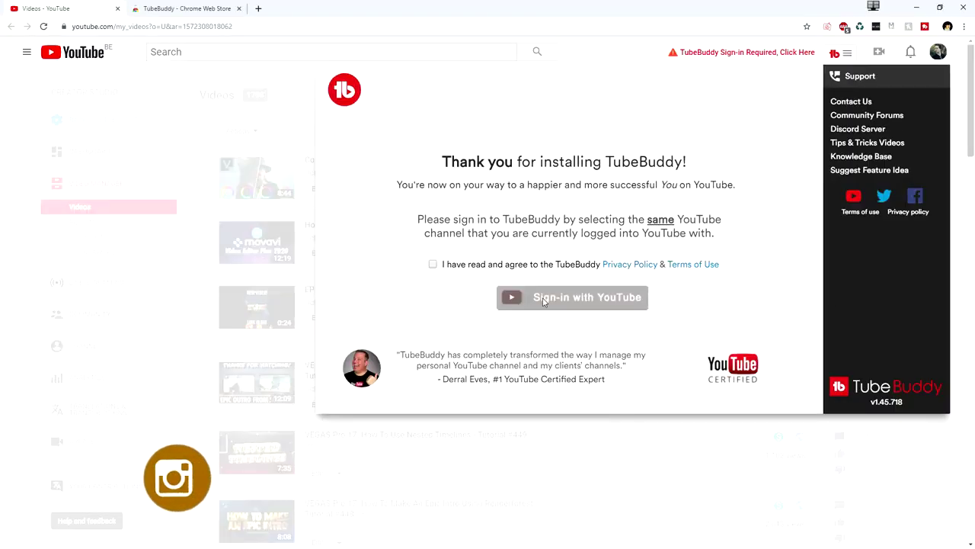
{"action": "left_click", "coordinate": [433, 265]}
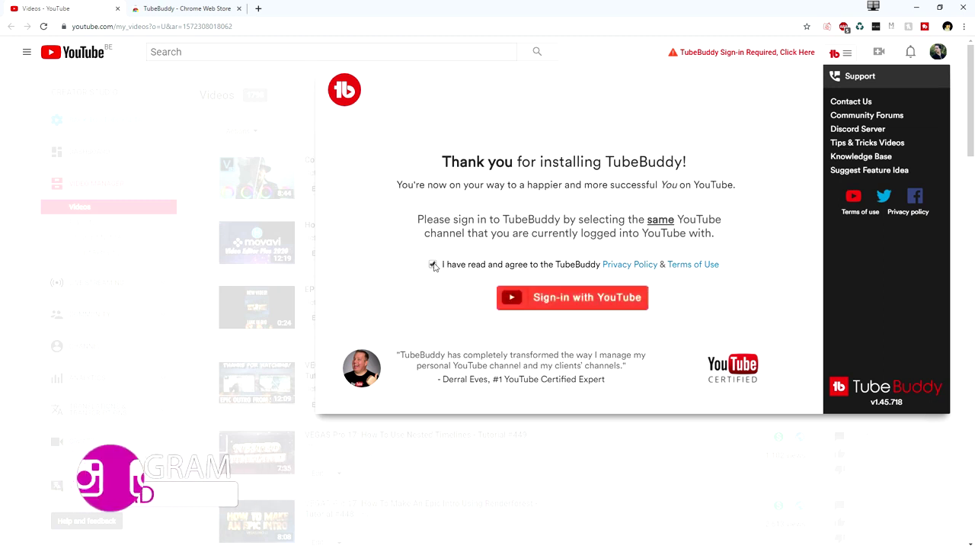
{"action": "left_click", "coordinate": [572, 300]}
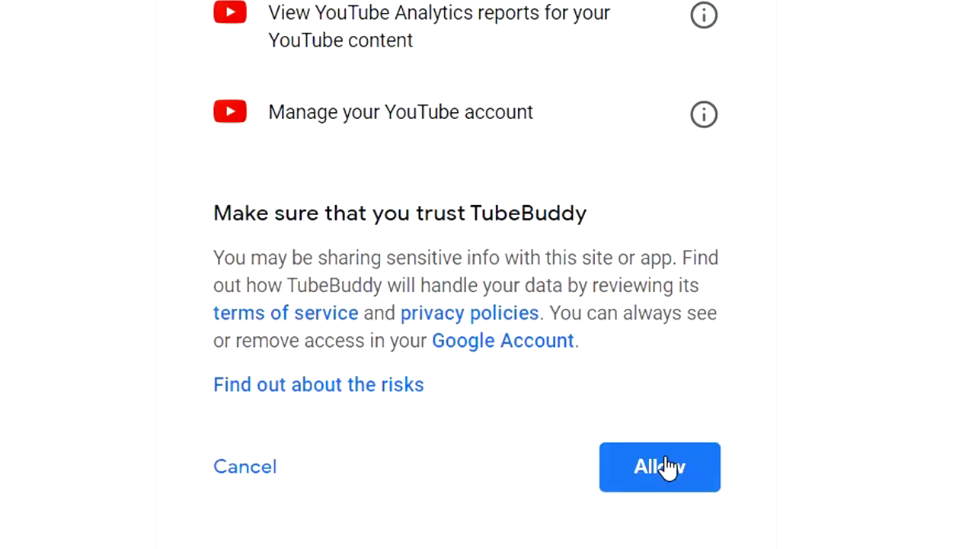
{"action": "left_click", "coordinate": [663, 467]}
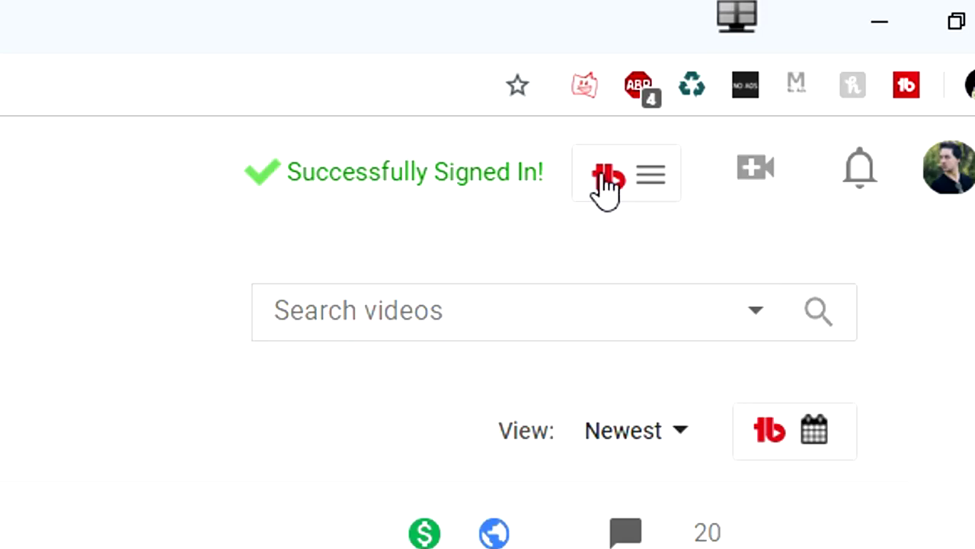
Look through the TubeBuddy channel milestones, view the 275,000 Subscribers certificate, and return to the video list.
{"action": "left_click", "coordinate": [608, 174]}
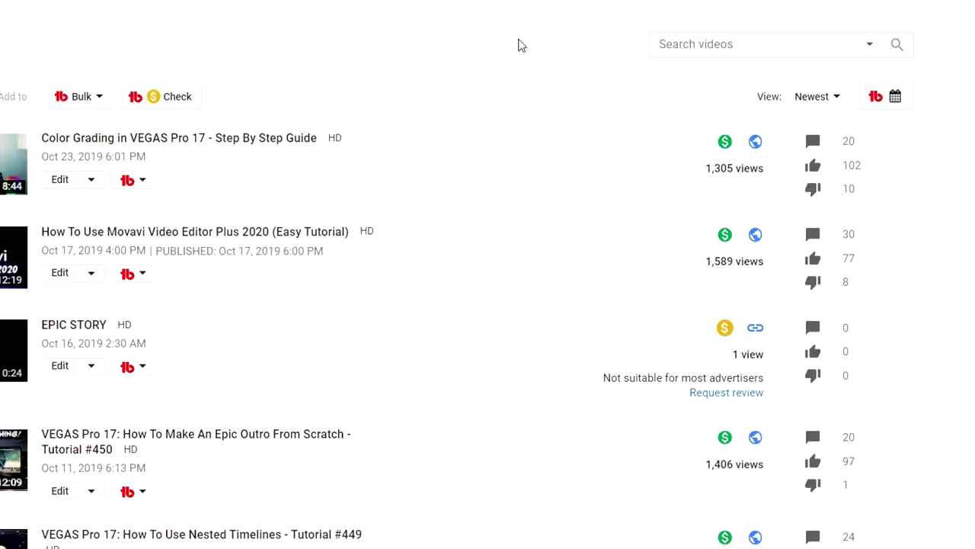
{"action": "left_click", "coordinate": [815, 5]}
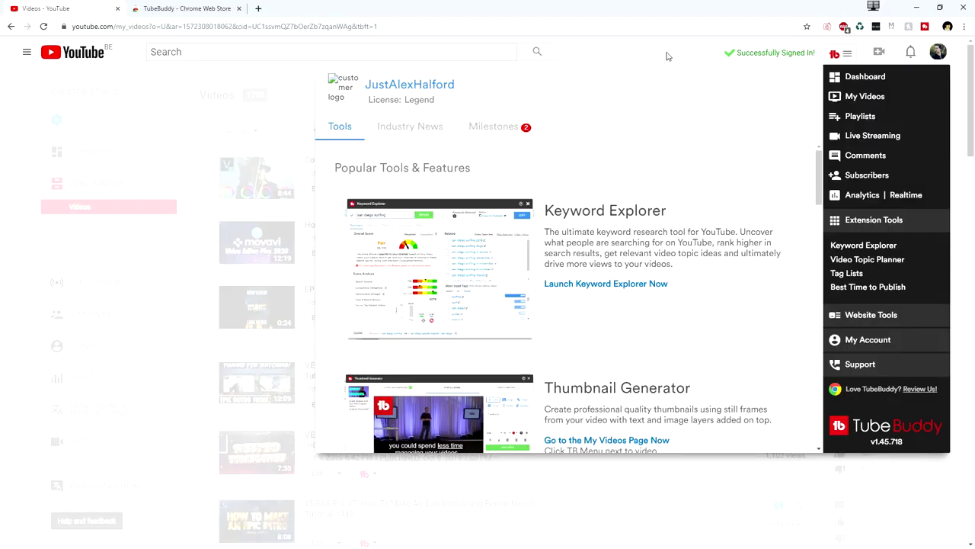
{"action": "left_click", "coordinate": [496, 128]}
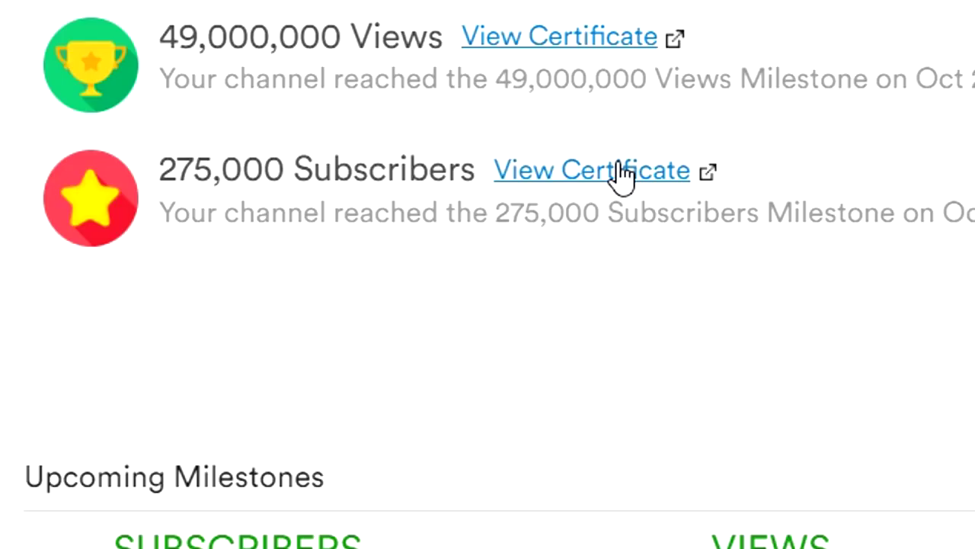
{"action": "left_click", "coordinate": [621, 171]}
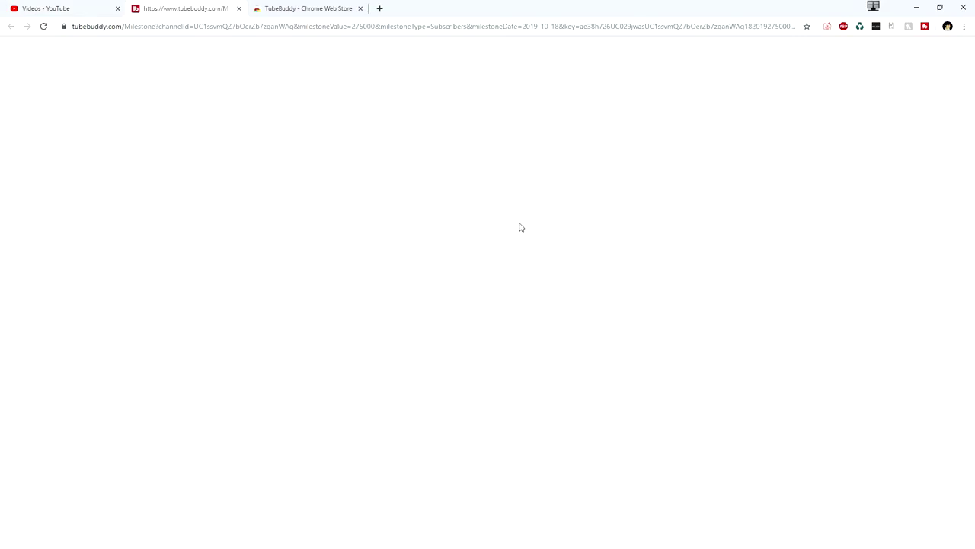
{"action": "key", "text": "ctrl+w"}
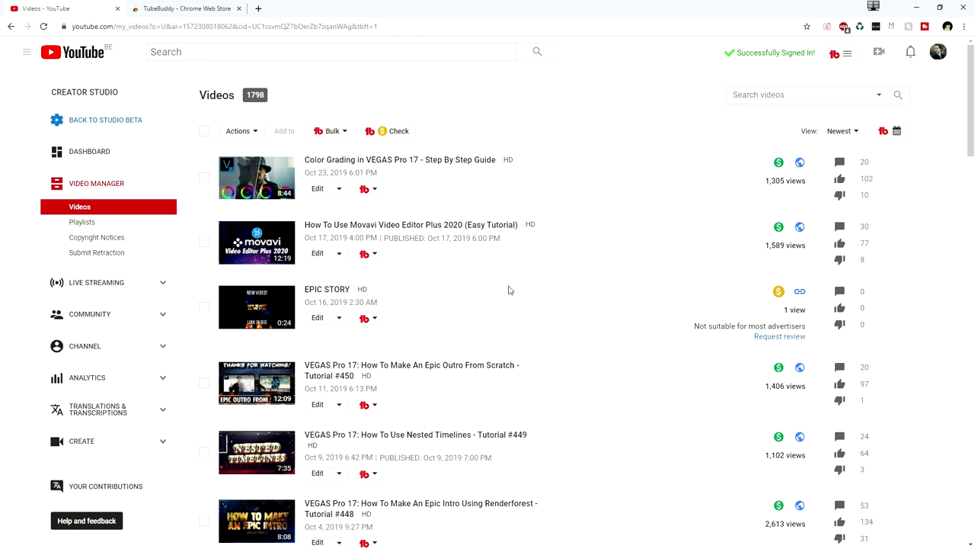
View TubeBuddy's Demonetization Double-Check and close it without running the check.
{"action": "left_click", "coordinate": [387, 134]}
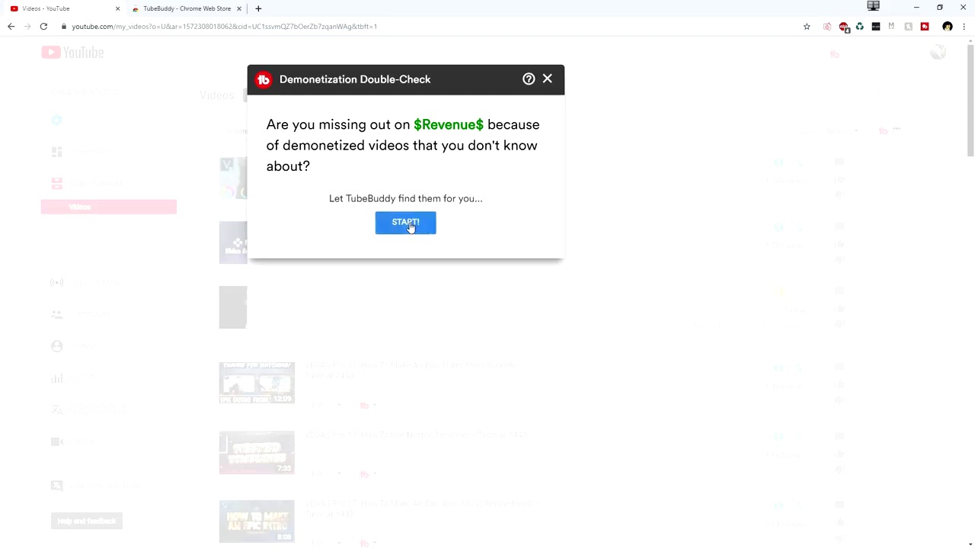
{"action": "left_click", "coordinate": [548, 80]}
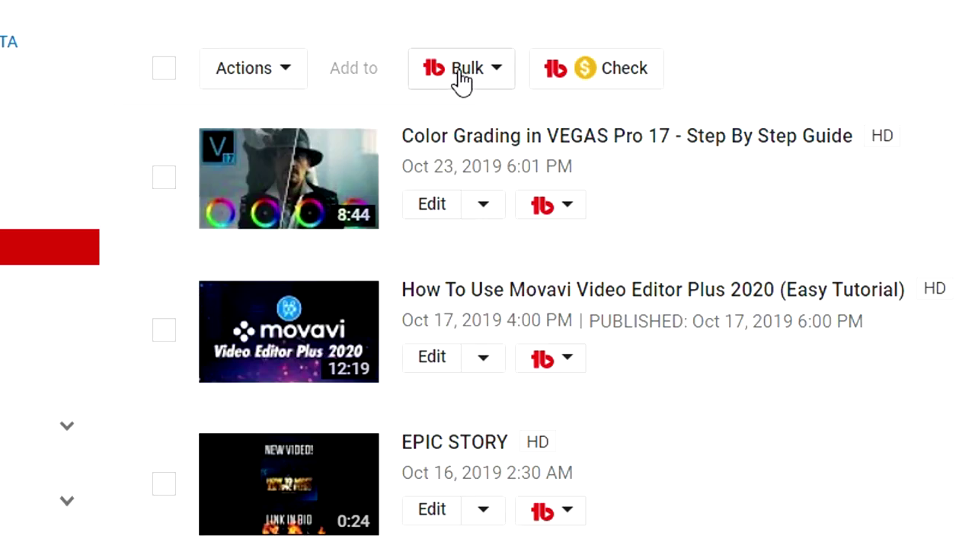
Examine the actions and before/after examples in TubeBuddy's bulk Find / Replace / Append tool, including Insert After Text.
{"action": "left_click", "coordinate": [462, 77]}
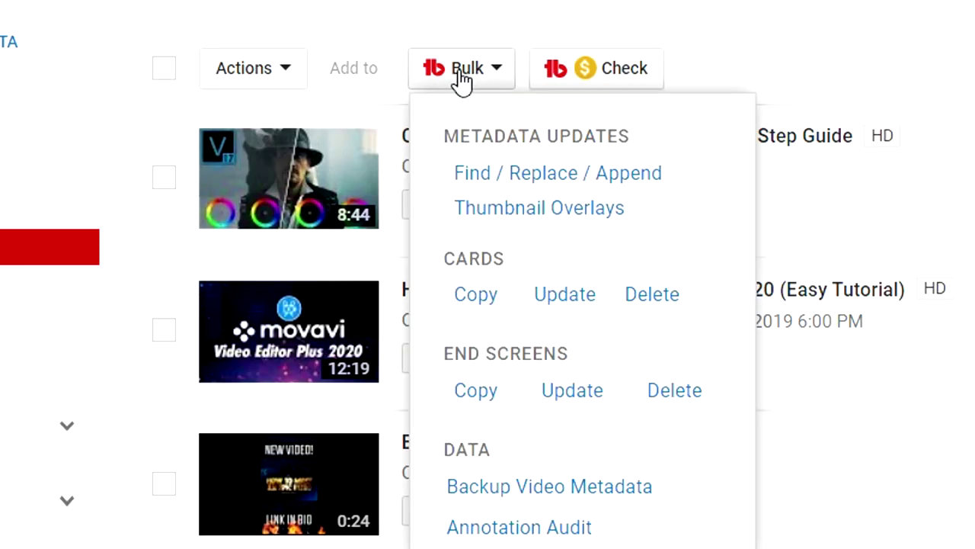
{"action": "left_click", "coordinate": [550, 175]}
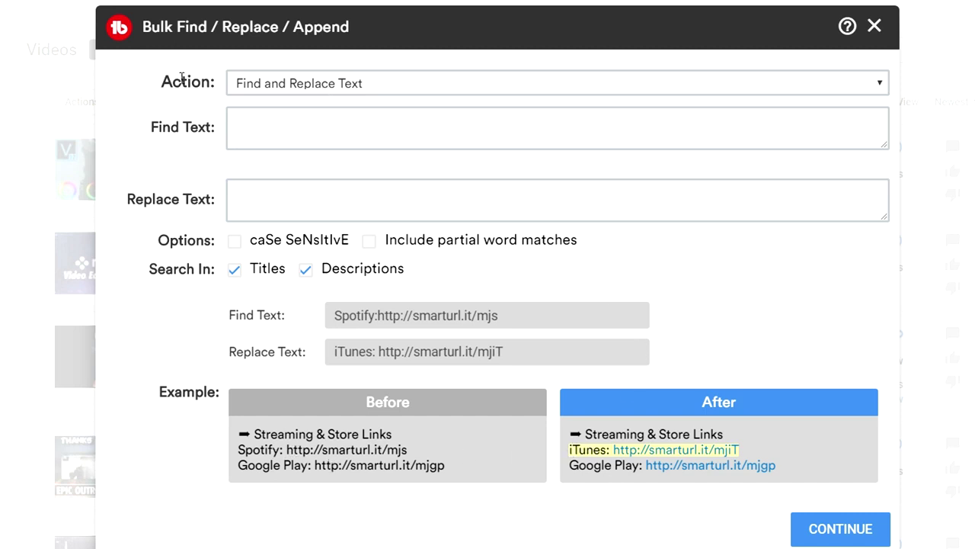
{"action": "left_click", "coordinate": [282, 92]}
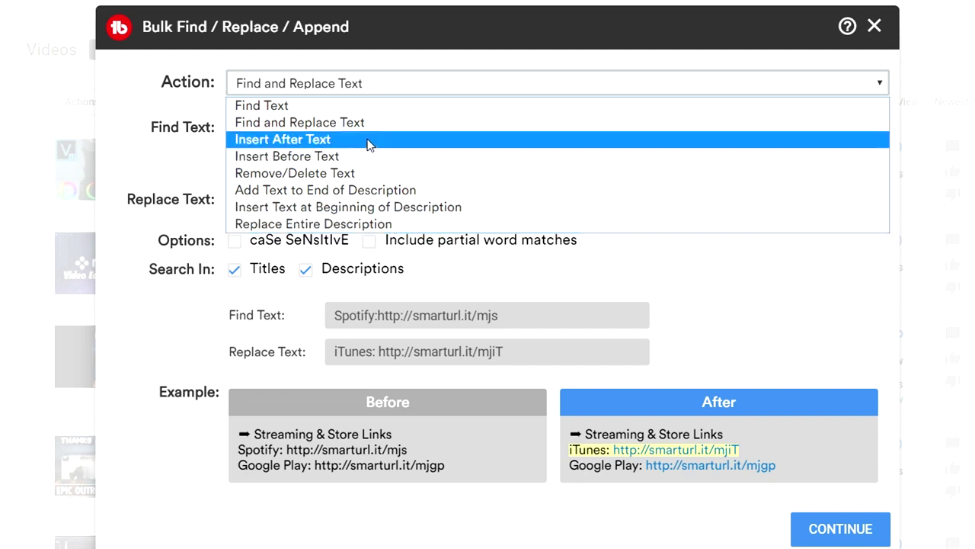
{"action": "key", "text": "Escape"}
{"action": "left_click_drag", "start_coordinate": [253, 433], "coordinate": [393, 434]}
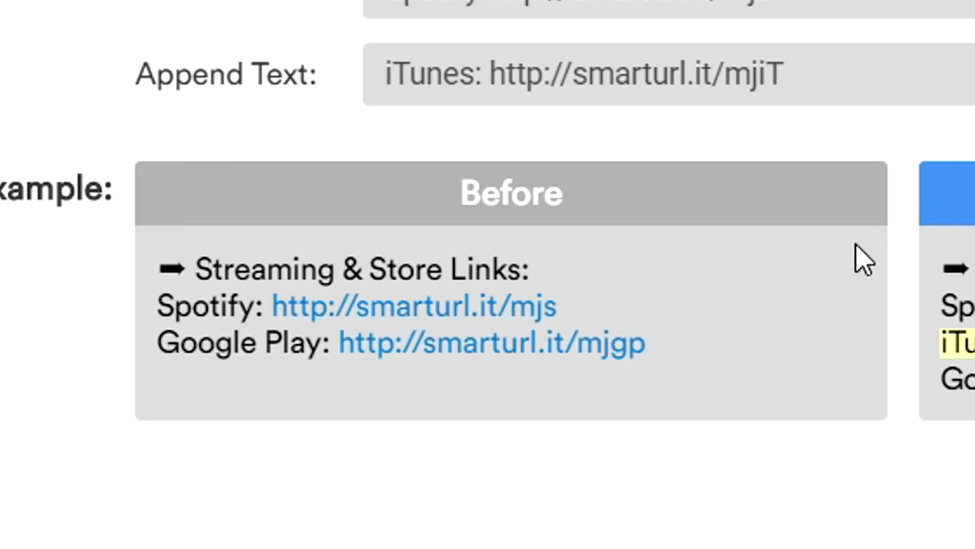
{"action": "double_click", "coordinate": [516, 199]}
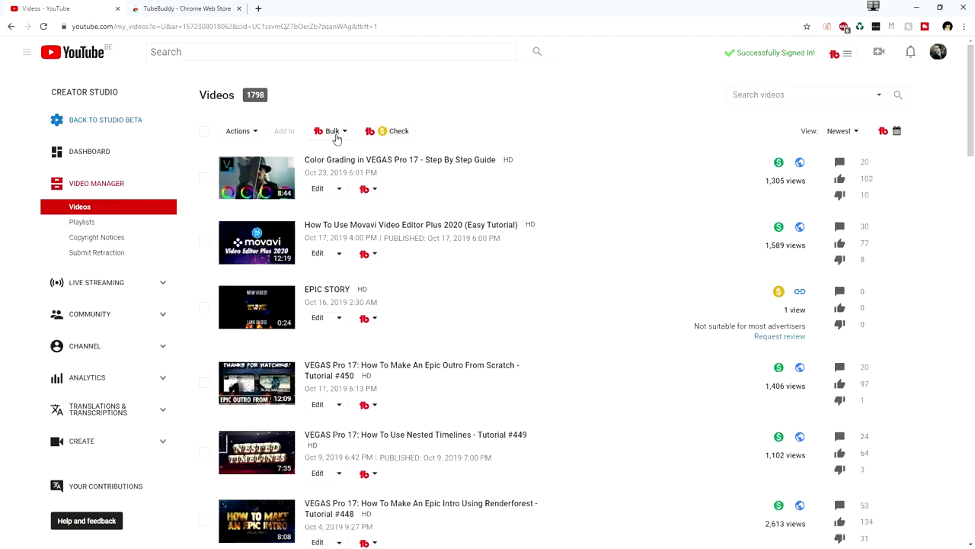
Review bulk card copying using the "Color Grading in VEGAS Pro 17 - Step By Step Guide" video, and view the bulk End Screens options.
{"action": "left_click", "coordinate": [335, 135]}
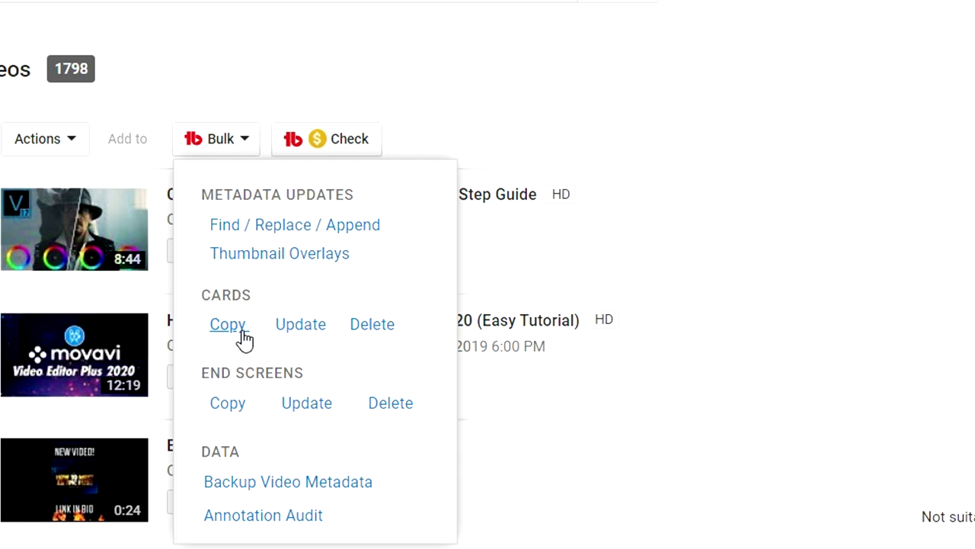
{"action": "left_click", "coordinate": [237, 324]}
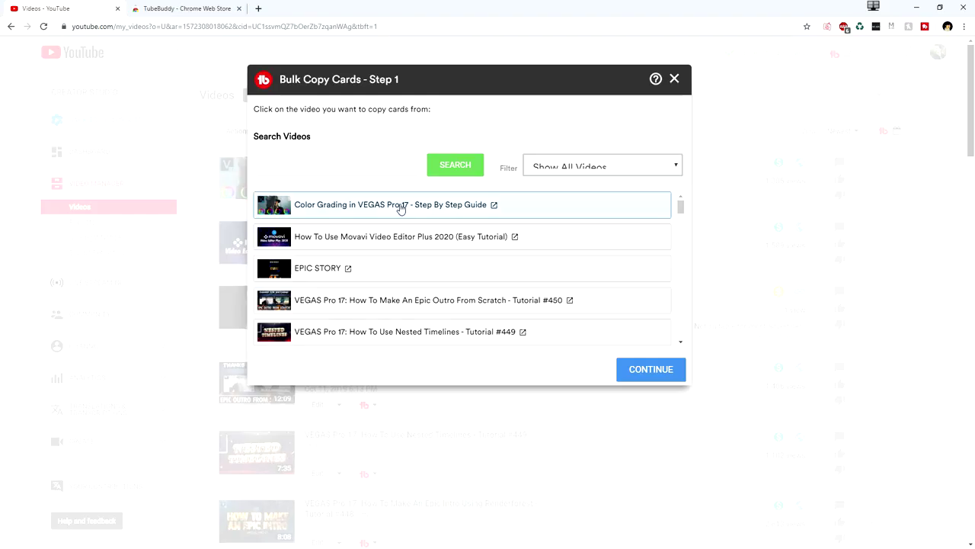
{"action": "left_click", "coordinate": [653, 370]}
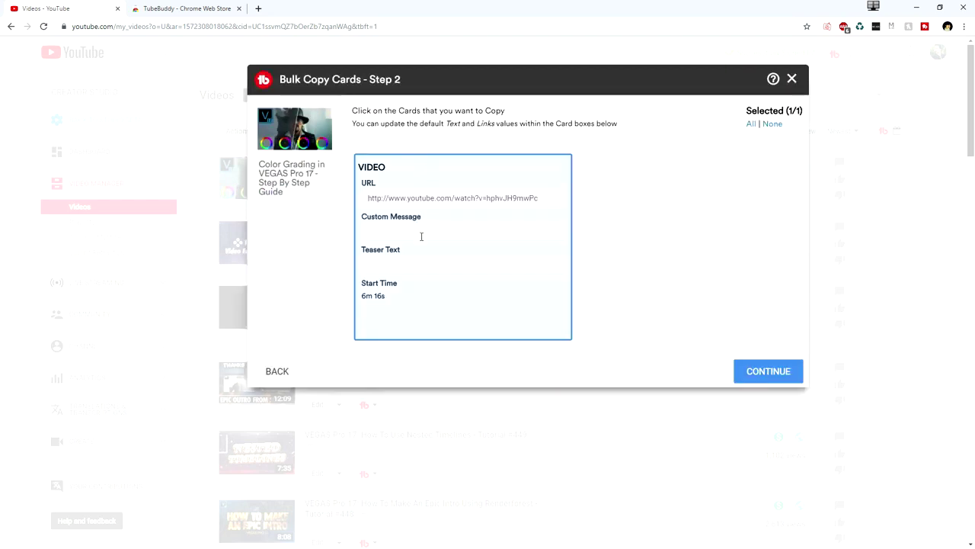
{"action": "left_click", "coordinate": [424, 233]}
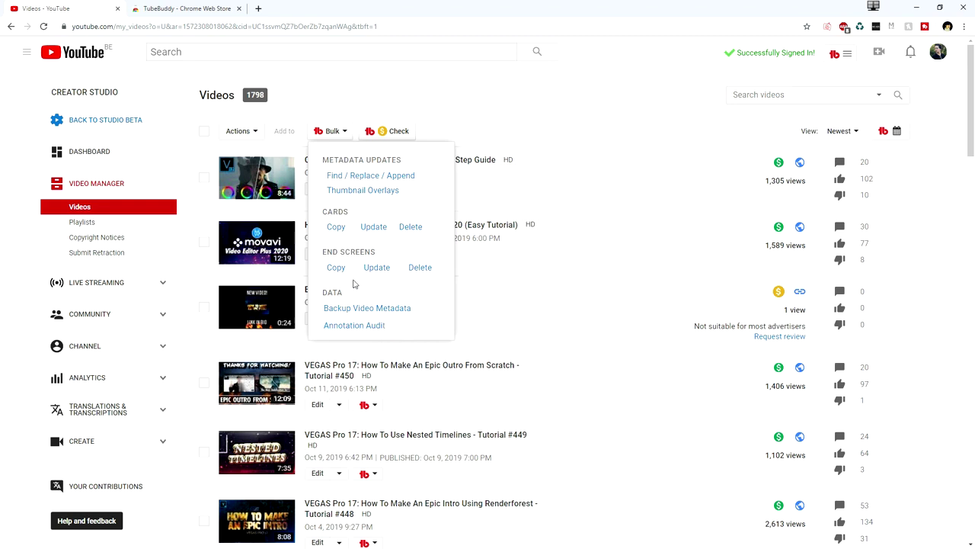
{"action": "left_click_drag", "start_coordinate": [323, 251], "coordinate": [382, 250]}
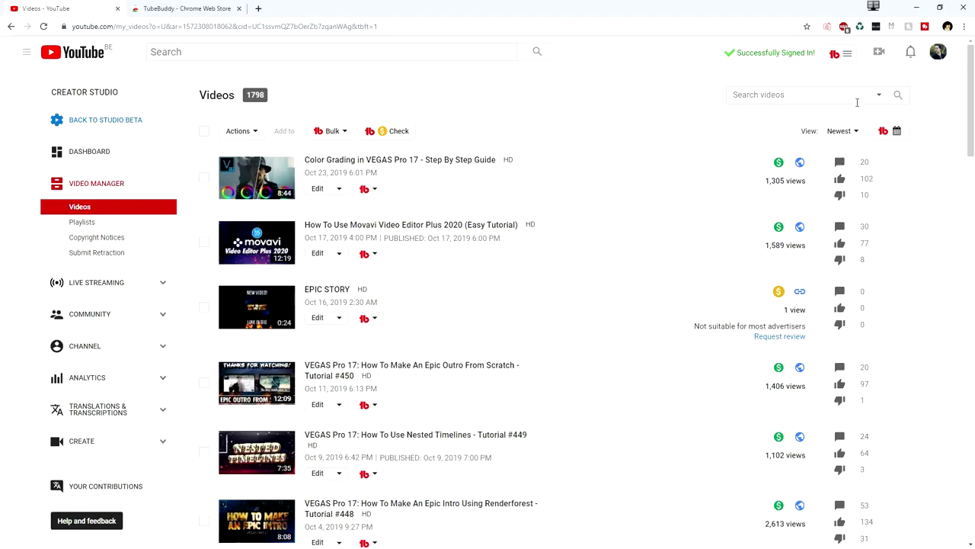
Start uploading a new video file to YouTube with Public visibility.
{"action": "left_click", "coordinate": [714, 169]}
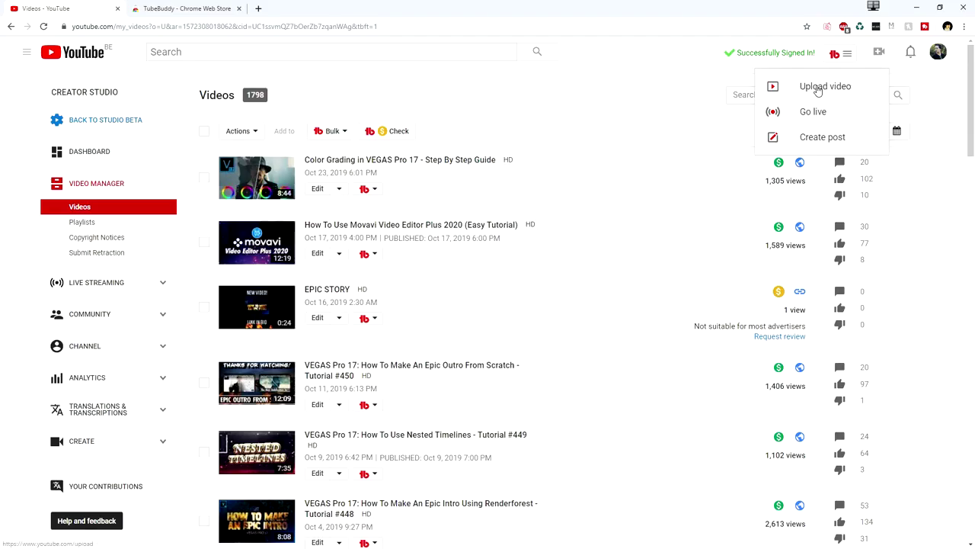
{"action": "left_click", "coordinate": [817, 90]}
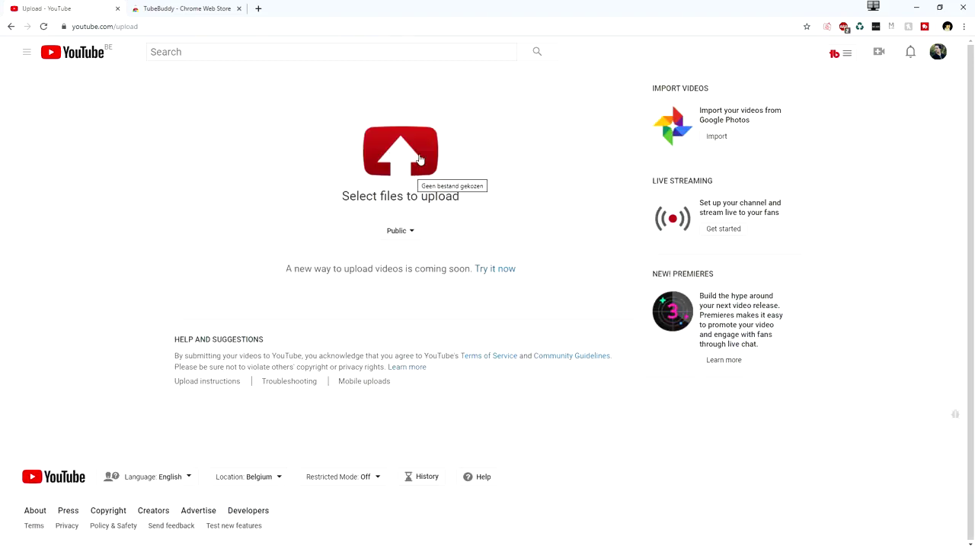
{"action": "left_click", "coordinate": [412, 176]}
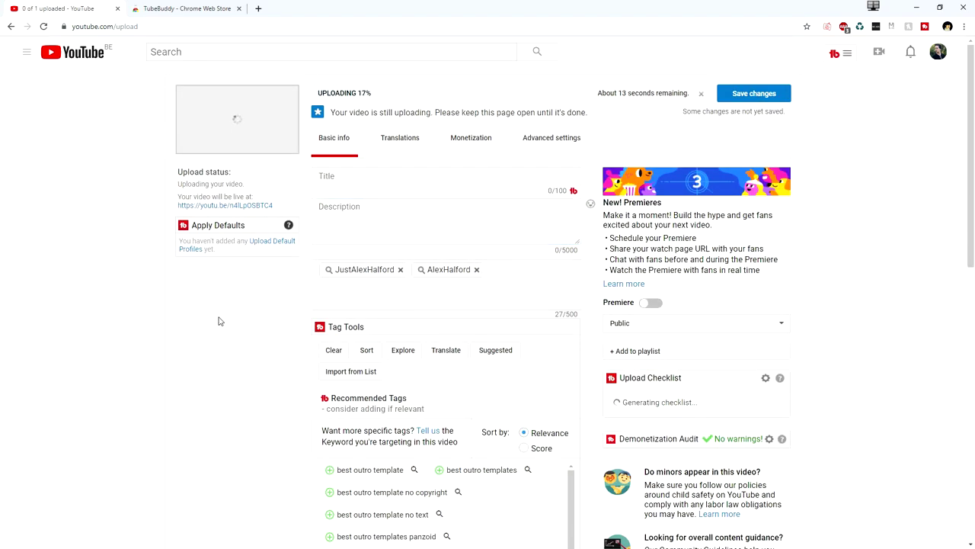
Examine the upload page's title, description and tag fields, together with TubeBuddy's Tag Tools, Recommended Tags and Upload Checklist.
{"action": "scroll", "coordinate": [305, 319], "scroll_direction": "down", "scroll_amount": 1}
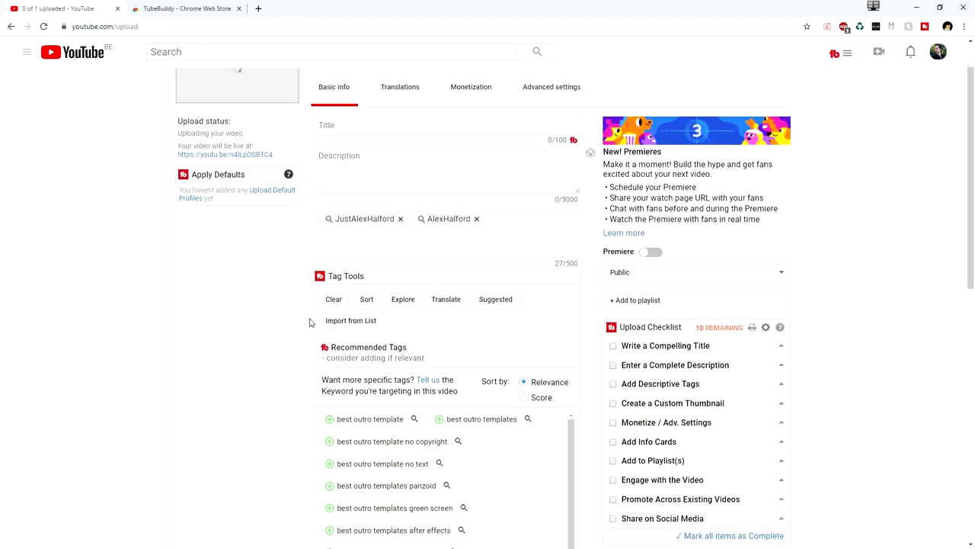
{"action": "scroll", "coordinate": [275, 302], "scroll_direction": "up", "scroll_amount": 1}
{"action": "scroll", "coordinate": [275, 303], "scroll_direction": "down", "scroll_amount": 1}
{"action": "scroll", "coordinate": [371, 263], "scroll_direction": "down", "scroll_amount": 2}
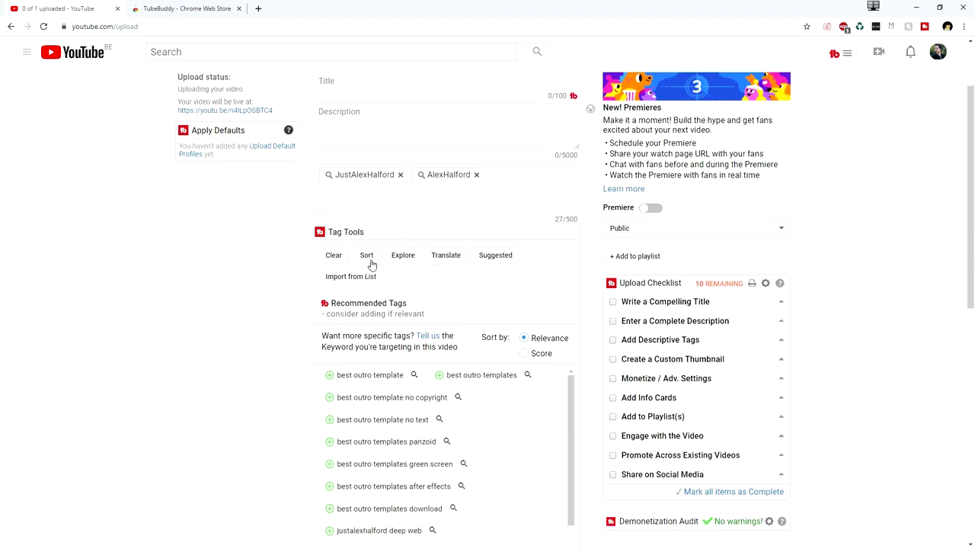
{"action": "scroll", "coordinate": [371, 263], "scroll_direction": "up", "scroll_amount": 2}
{"action": "left_click", "coordinate": [374, 128]}
{"action": "left_click", "coordinate": [507, 162]}
{"action": "left_click", "coordinate": [425, 235]}
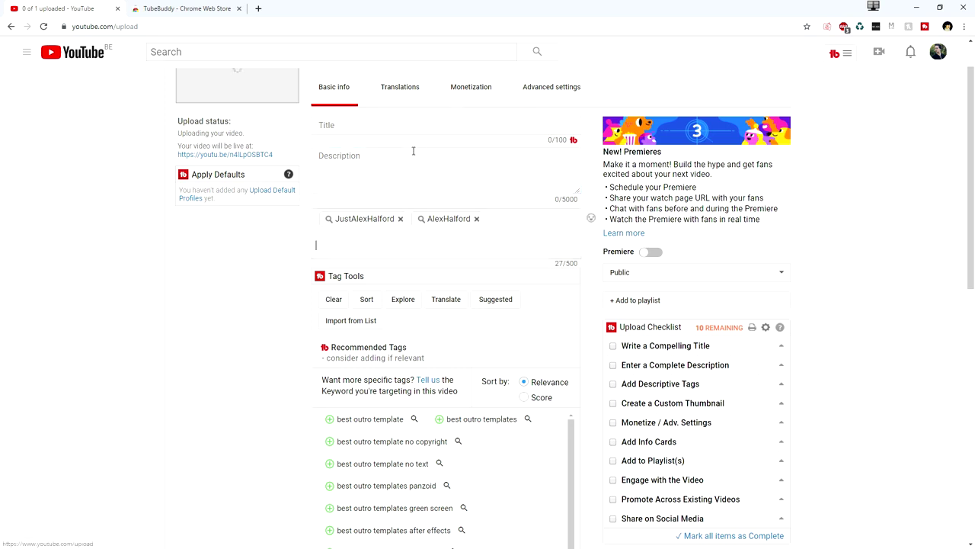
{"action": "scroll", "coordinate": [324, 242], "scroll_direction": "down", "scroll_amount": 1}
{"action": "scroll", "coordinate": [284, 298], "scroll_direction": "down", "scroll_amount": 1}
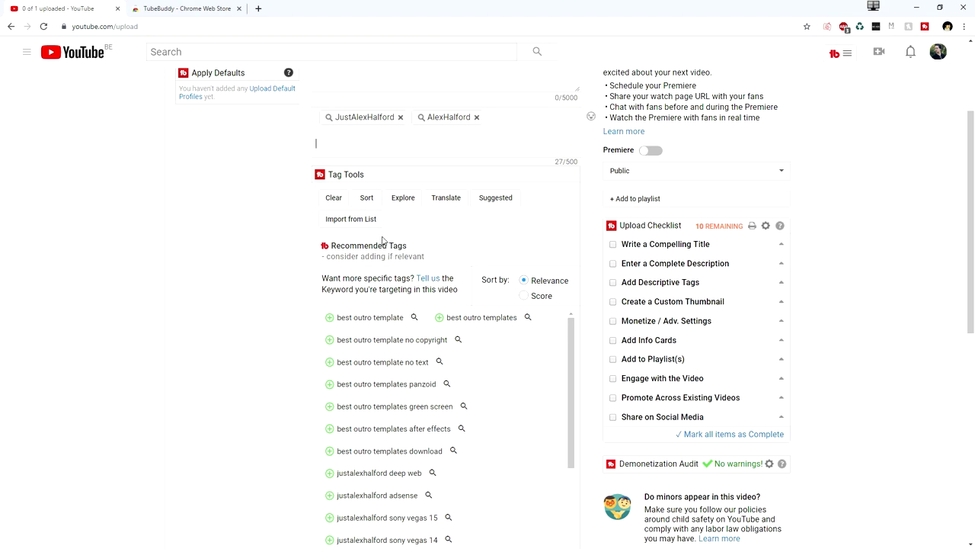
{"action": "scroll", "coordinate": [383, 239], "scroll_direction": "up", "scroll_amount": 2}
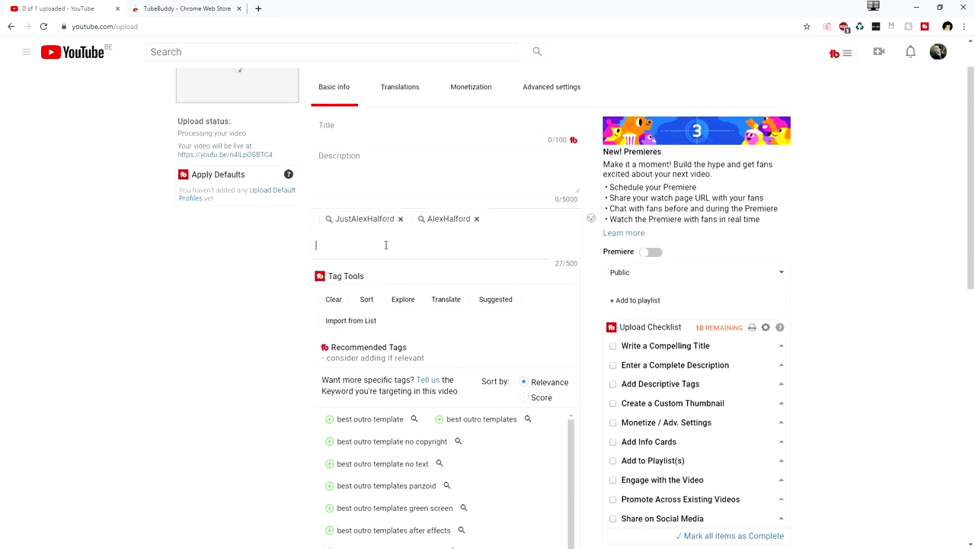
{"action": "scroll", "coordinate": [385, 245], "scroll_direction": "down", "scroll_amount": 1}
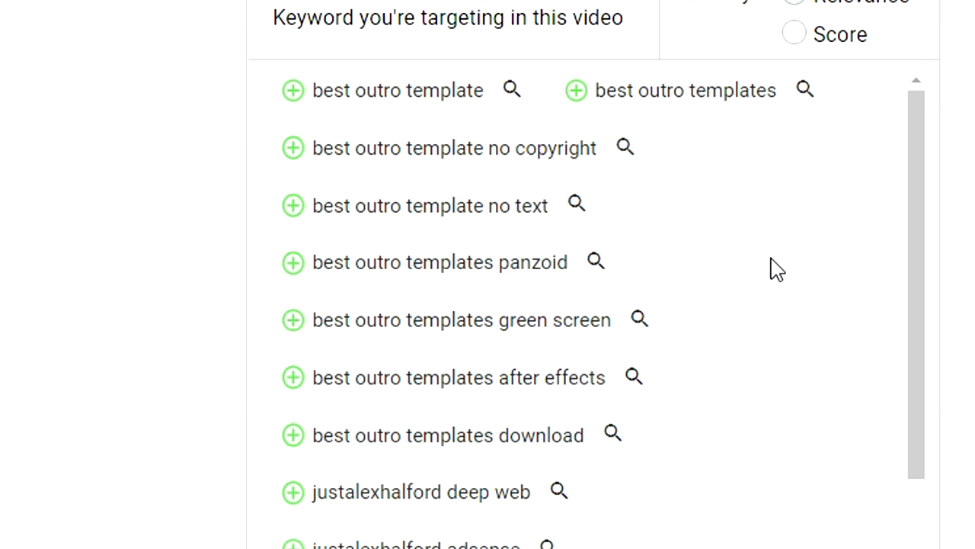
Add the tags "vegas pro 17", "color grading" and "color correction" to the uploaded video.
{"action": "left_click", "coordinate": [376, 76]}
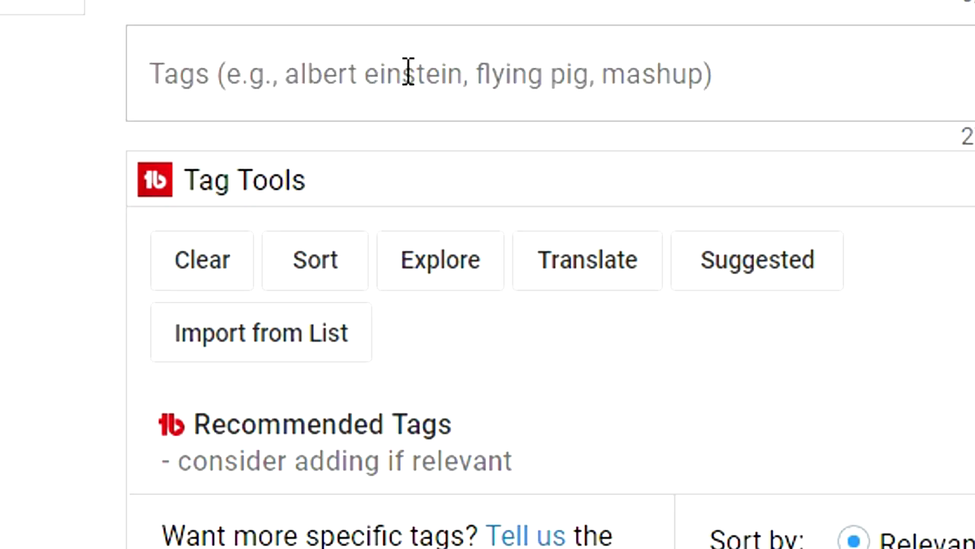
{"action": "type", "text": "vegas pro 1"}
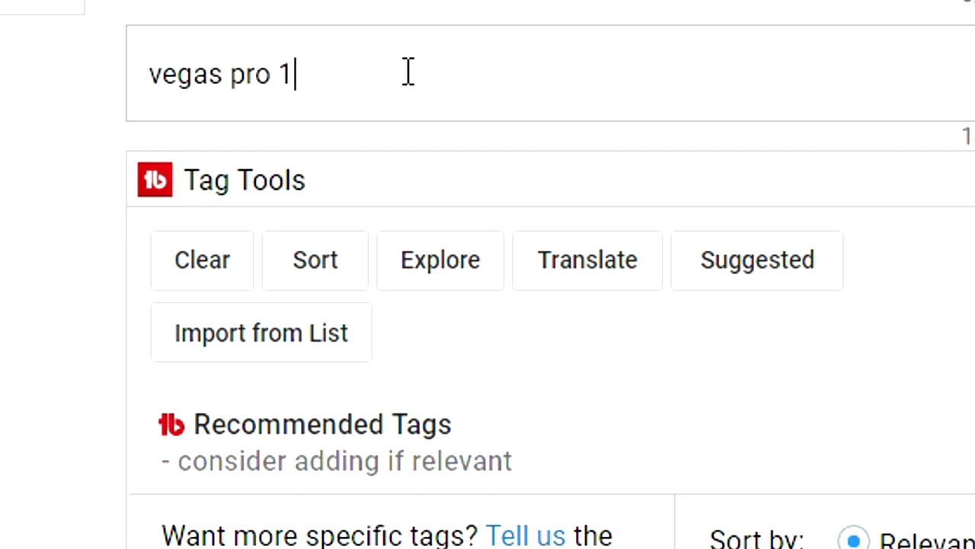
{"action": "type", "text": "7"}
{"action": "key", "text": "Return"}
{"action": "type", "text": "color grading"}
{"action": "key", "text": "Return"}
{"action": "type", "text": "collo"}
{"action": "key", "text": "BackSpace"}
{"action": "key", "text": "BackSpace"}
{"action": "type", "text": "or correction"}
{"action": "key", "text": "Return"}
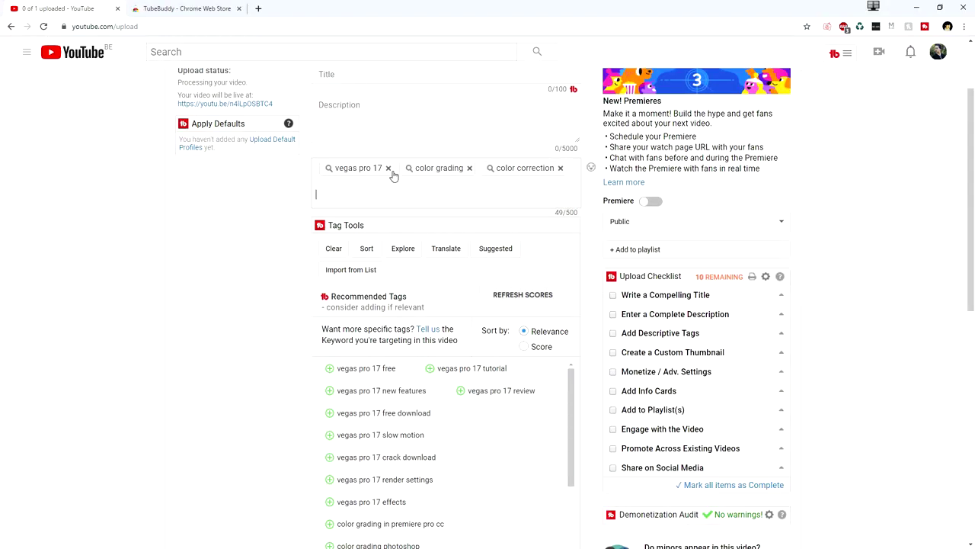
Sort TubeBuddy's recommended tags by Score.
{"action": "scroll", "coordinate": [450, 235], "scroll_direction": "down", "scroll_amount": 1}
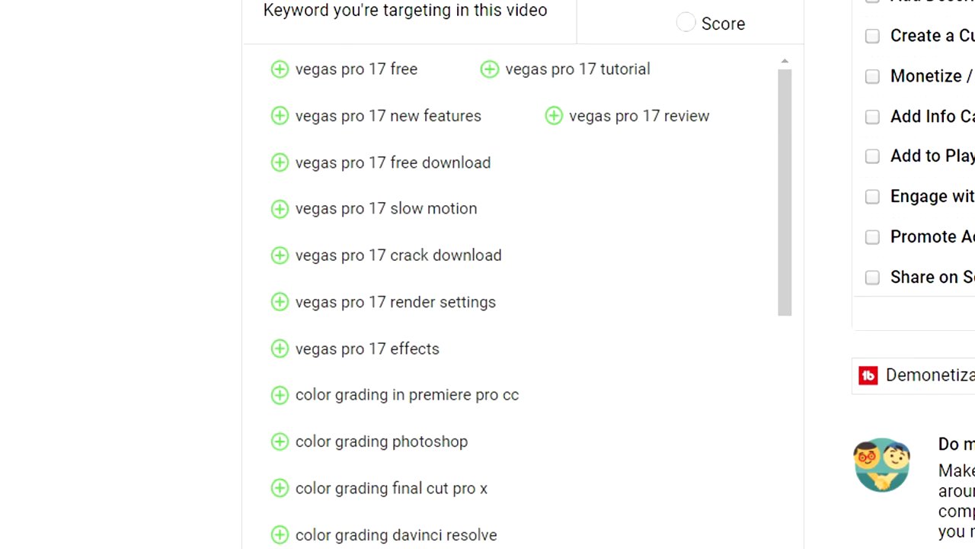
{"action": "left_click", "coordinate": [685, 23]}
{"action": "scroll", "coordinate": [538, 13], "scroll_direction": "down", "scroll_amount": 2}
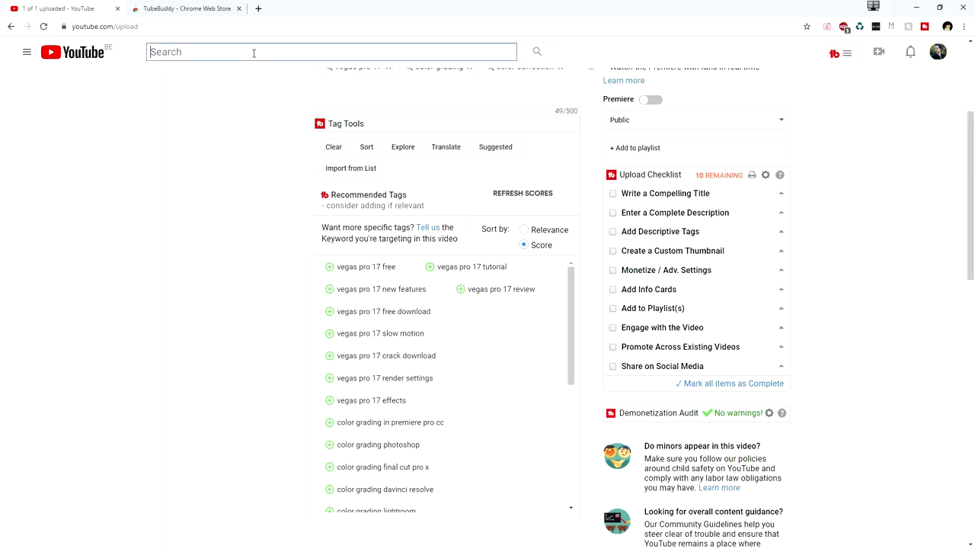
View YouTube's search suggestions for "vegas pro 17" without running the search, and compare them with the recommended tags.
{"action": "type", "text": "vegas pro 17"}
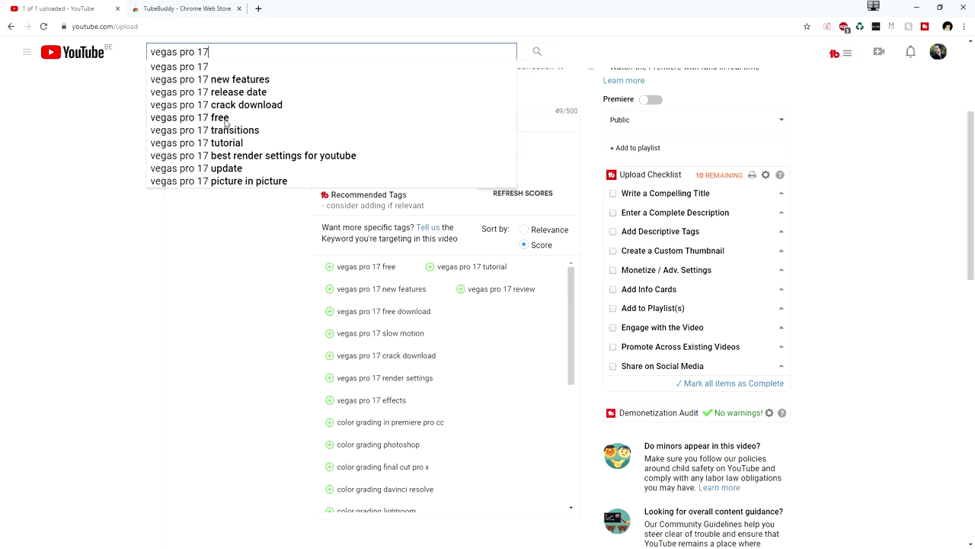
{"action": "left_click", "coordinate": [236, 262]}
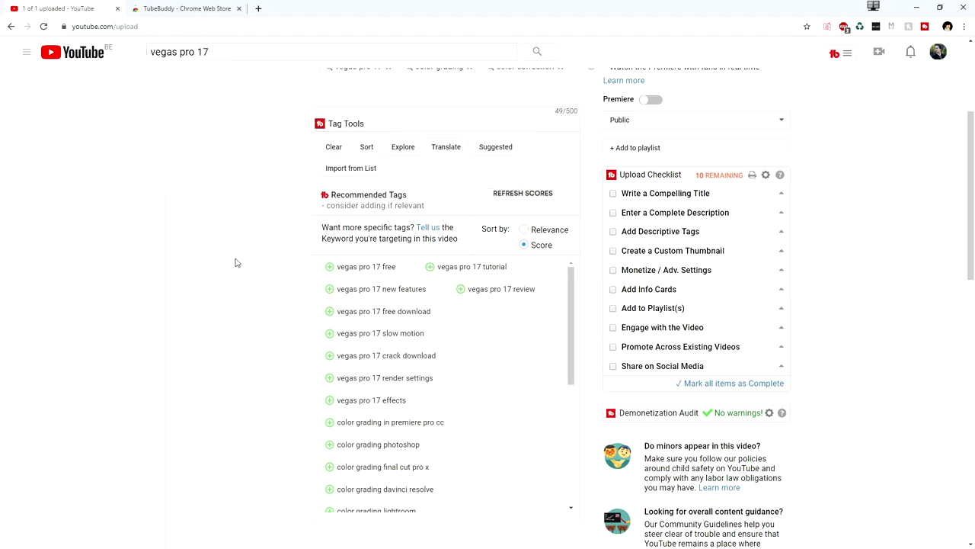
{"action": "scroll", "coordinate": [403, 316], "scroll_direction": "down", "scroll_amount": 2}
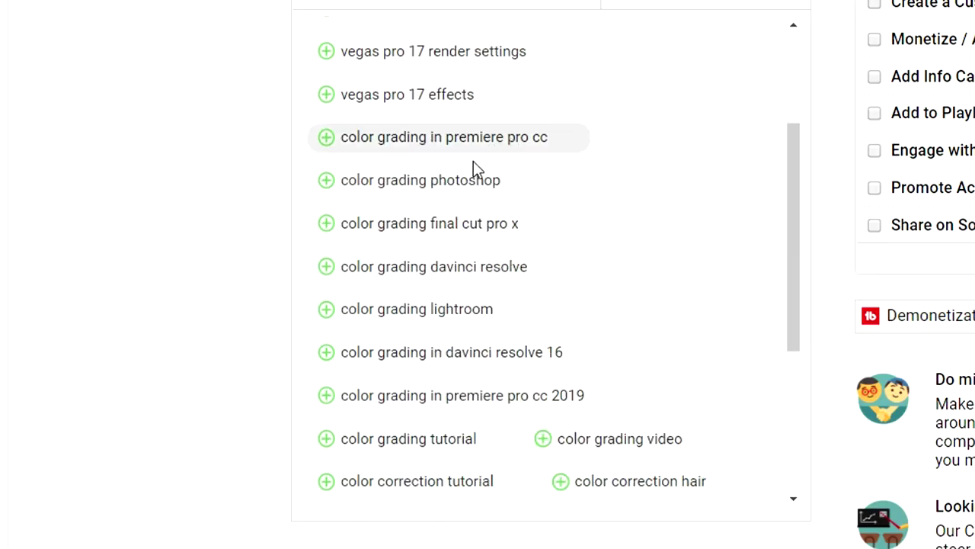
{"action": "scroll", "coordinate": [362, 155], "scroll_direction": "up", "scroll_amount": 2}
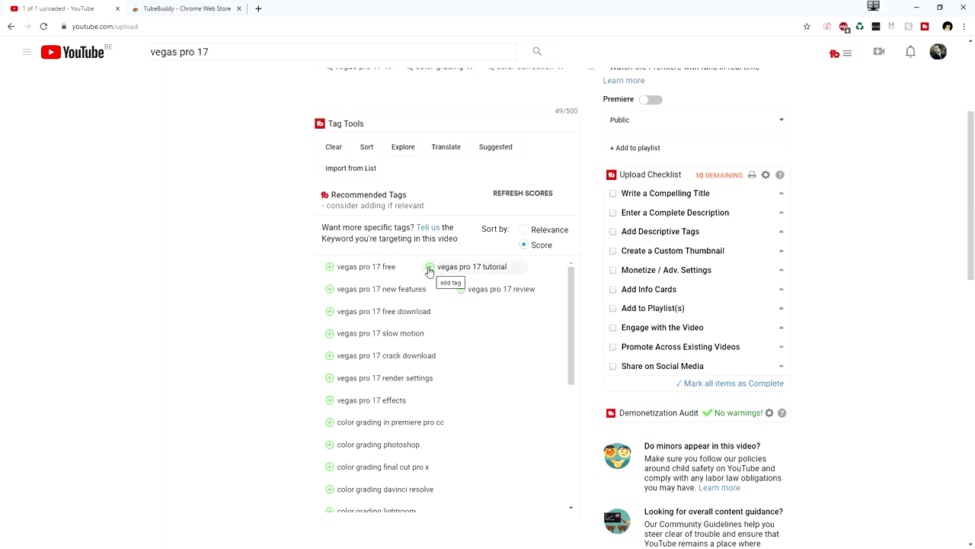
Add the recommended tags "vegas pro 17 tutorial" and "vegas pro 17 effects" to the video.
{"action": "left_click", "coordinate": [429, 268]}
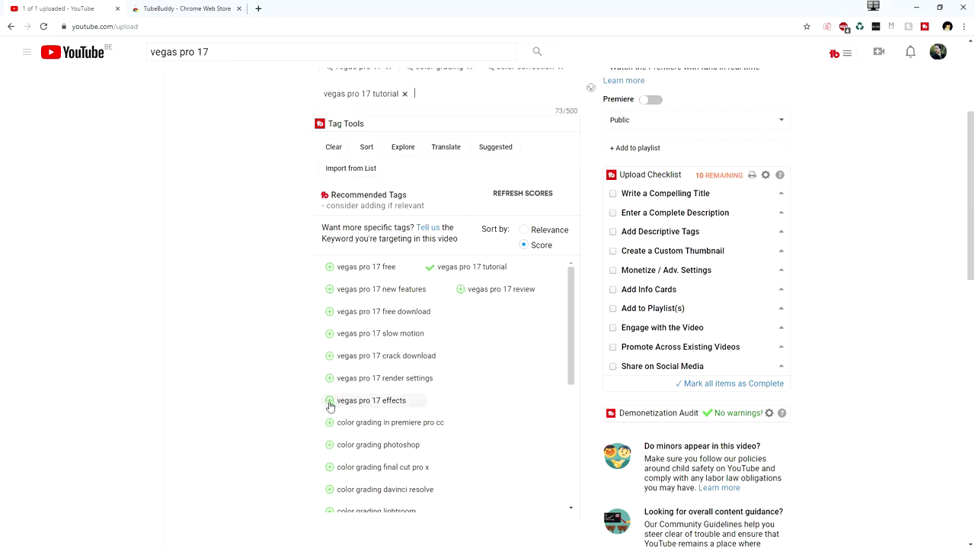
{"action": "left_click", "coordinate": [329, 402]}
{"action": "scroll", "coordinate": [405, 386], "scroll_direction": "up", "scroll_amount": 3}
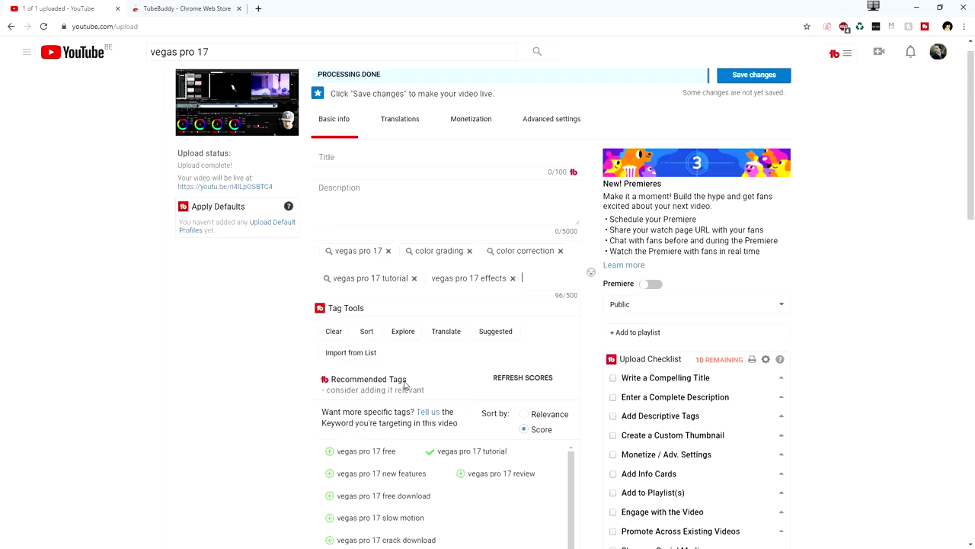
{"action": "scroll", "coordinate": [534, 297], "scroll_direction": "down", "scroll_amount": 3}
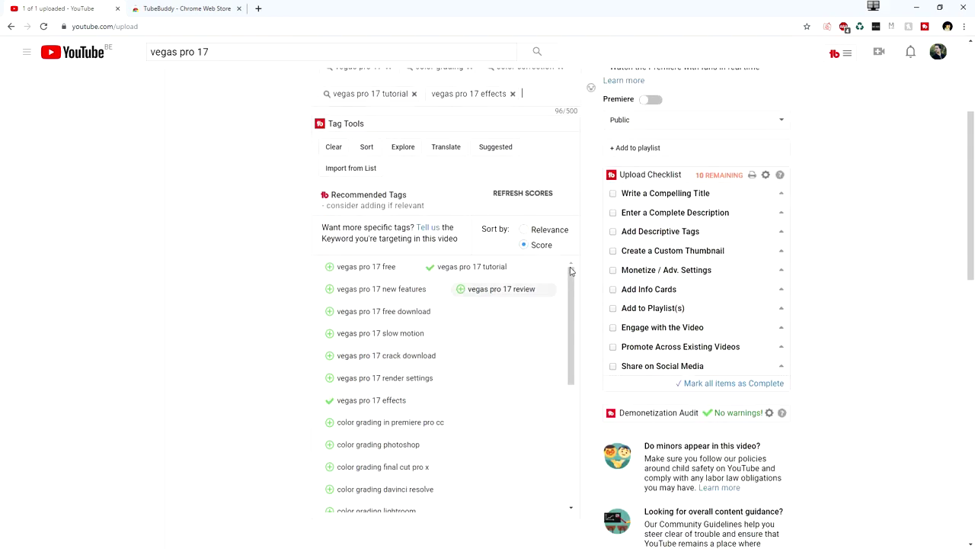
Set the uploaded video's visibility to Private.
{"action": "scroll", "coordinate": [601, 305], "scroll_direction": "up", "scroll_amount": 3}
{"action": "left_click", "coordinate": [628, 330]}
{"action": "left_click", "coordinate": [621, 355]}
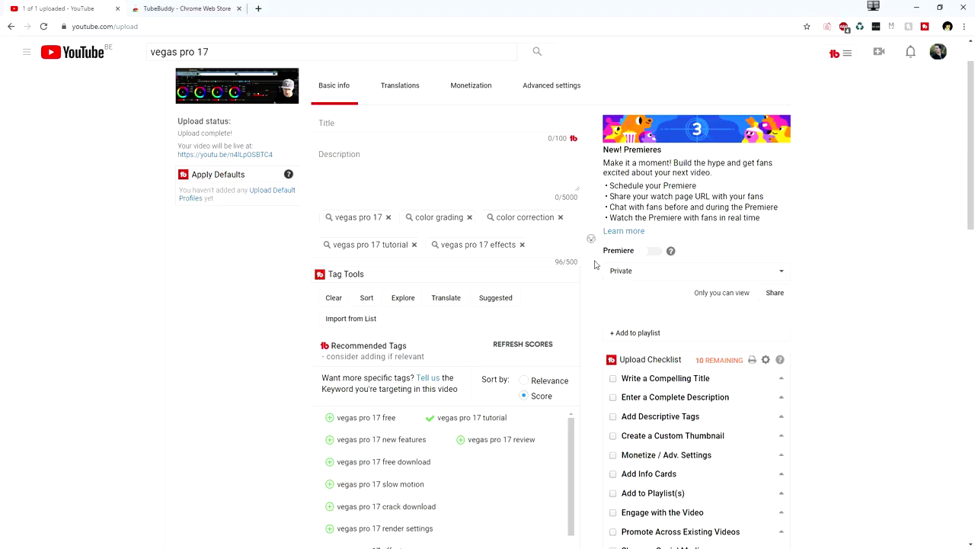
Mark "Write a Compelling Title" complete in the Upload Checklist and title the video "How To Color Grade in VEGAS Pro 17".
{"action": "left_click", "coordinate": [374, 127]}
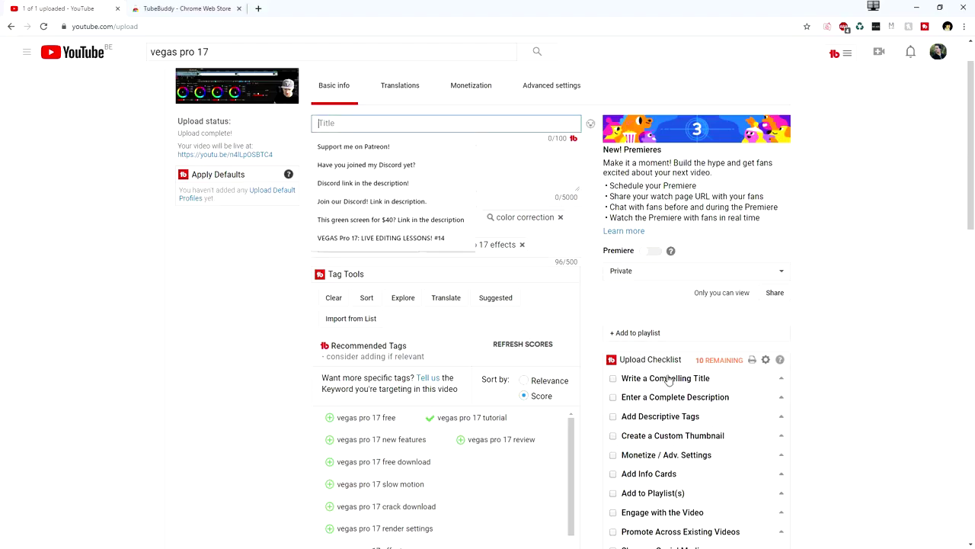
{"action": "left_click", "coordinate": [613, 378]}
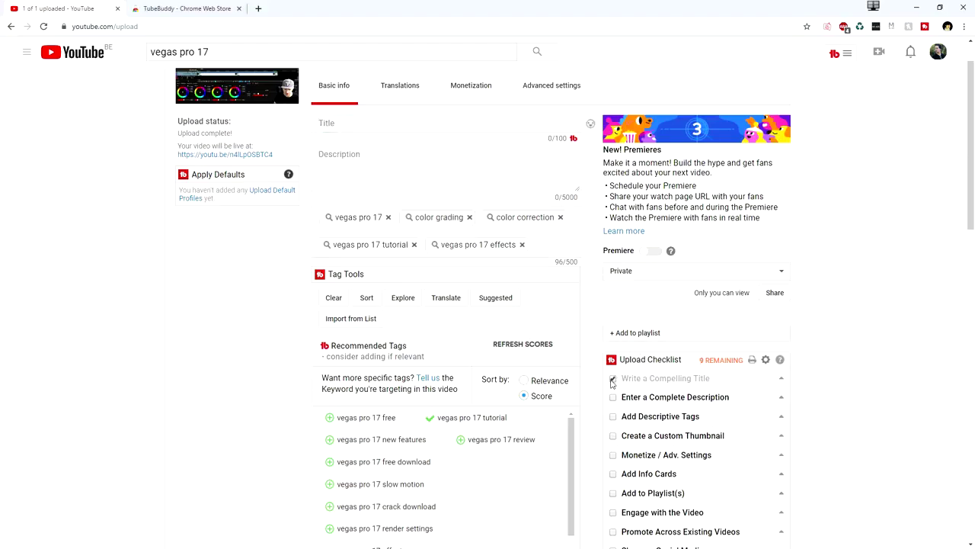
{"action": "left_click", "coordinate": [387, 132]}
{"action": "type", "text": "How To Color Grade in VEGAS Pro 17"}
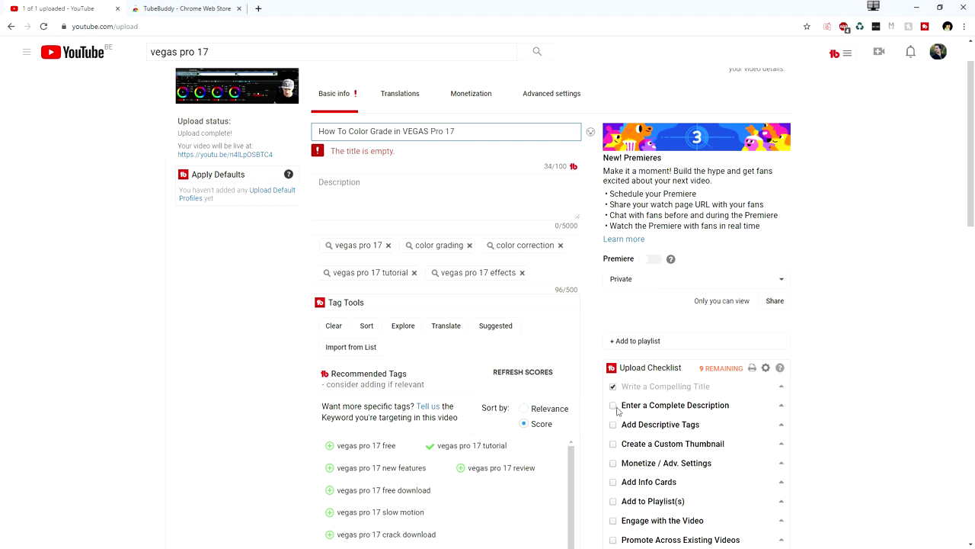
{"action": "left_click", "coordinate": [394, 198]}
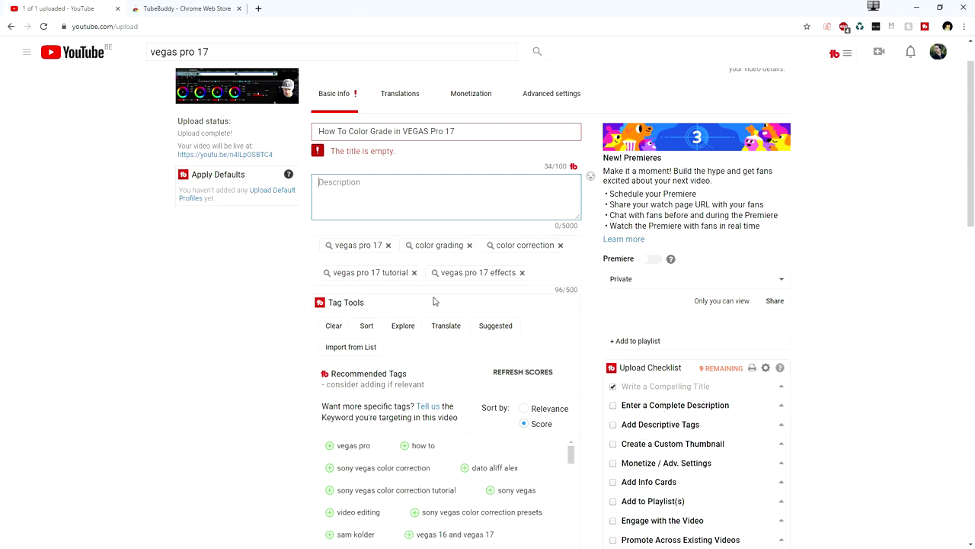
{"action": "scroll", "coordinate": [503, 316], "scroll_direction": "down", "scroll_amount": 1}
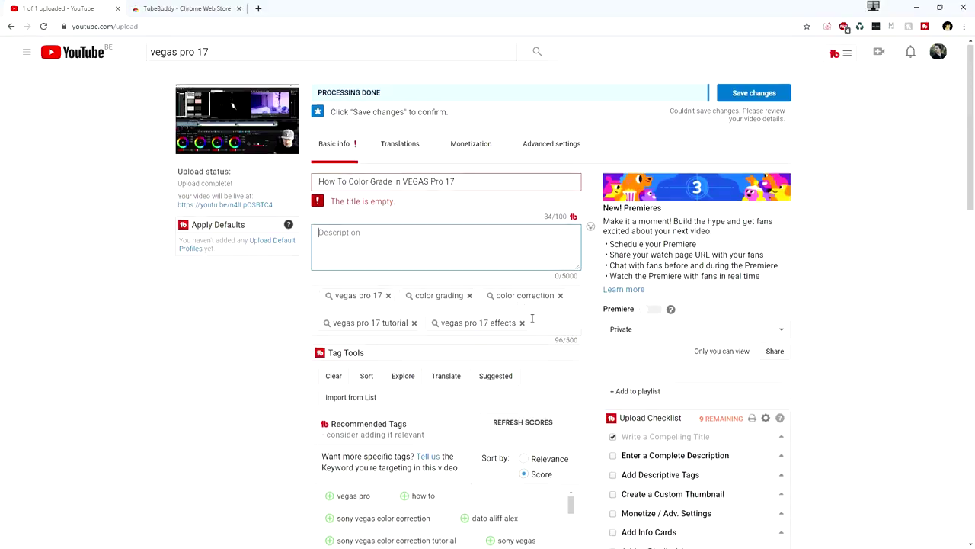
View the video's monetization options and set its category to Howto & Style in the advanced settings.
{"action": "left_click", "coordinate": [463, 149]}
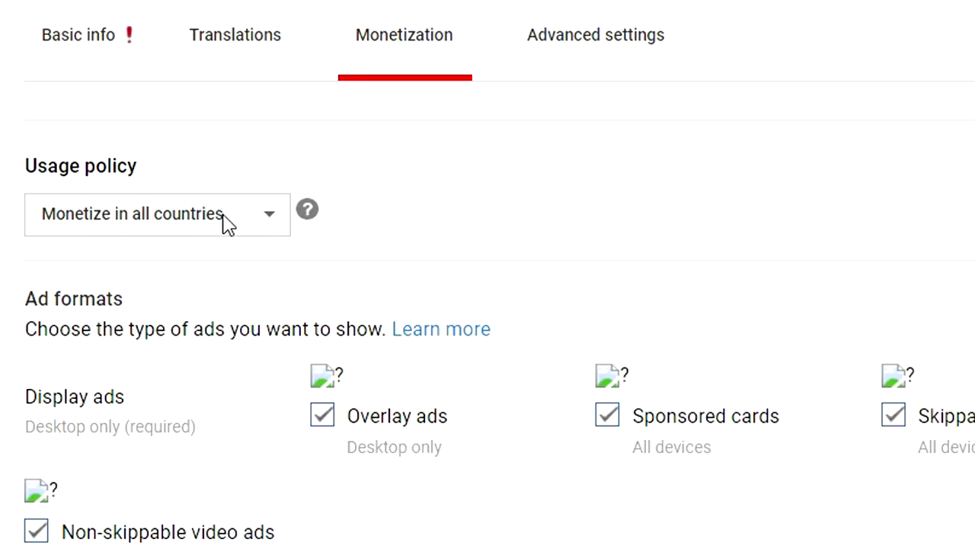
{"action": "left_click", "coordinate": [579, 51]}
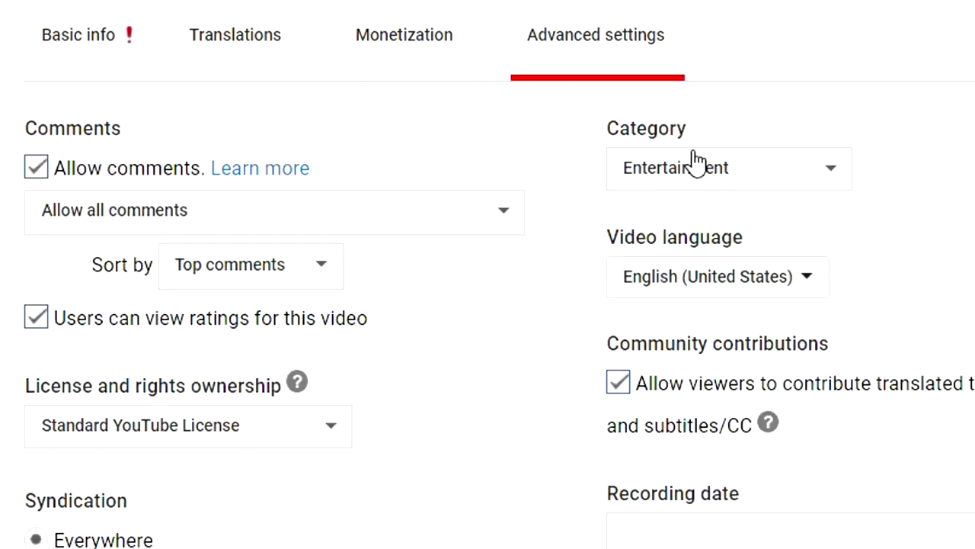
{"action": "left_click", "coordinate": [670, 176]}
{"action": "key", "text": "Down"}
{"action": "key", "text": "Down"}
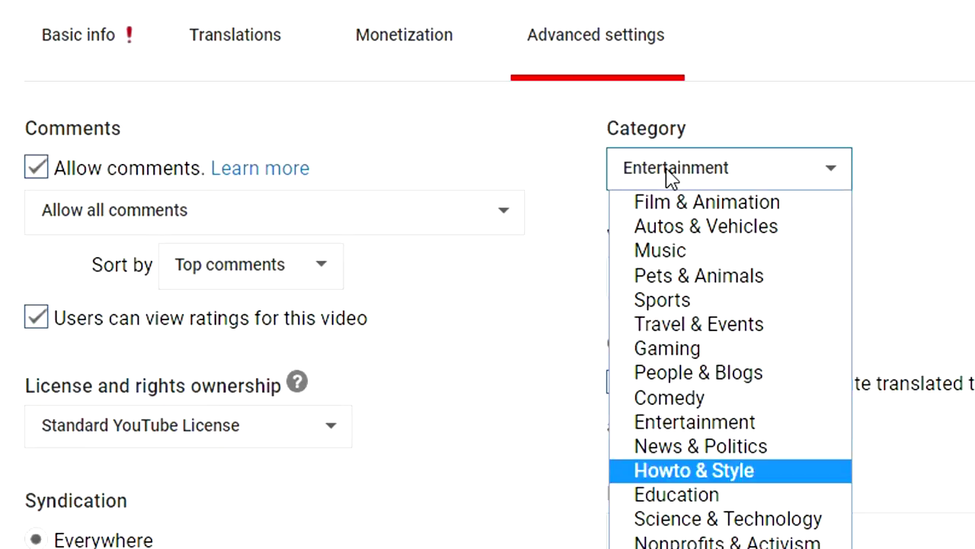
{"action": "key", "text": "Return"}
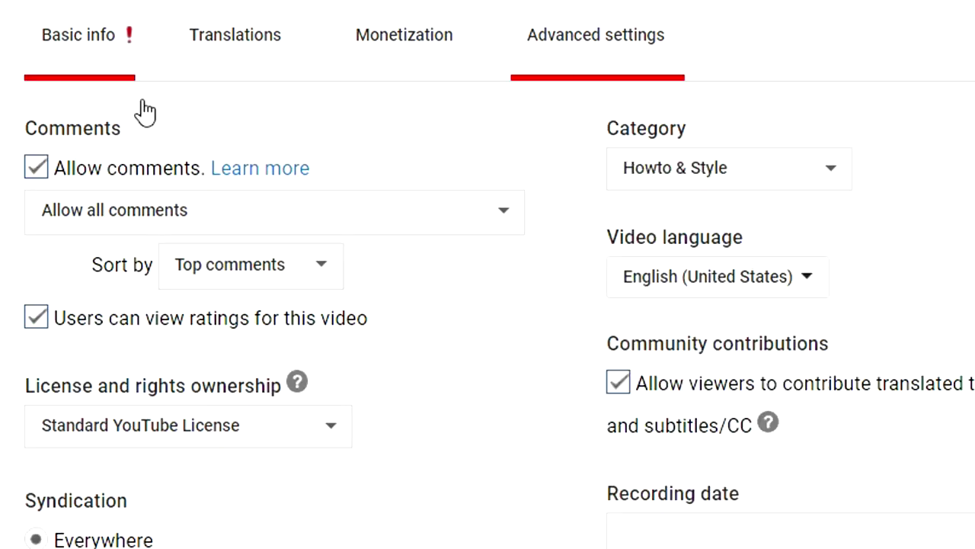
Return to the video's basic info and examine the Upload Checklist and the list of recommended tags.
{"action": "left_click", "coordinate": [65, 55]}
{"action": "scroll", "coordinate": [381, 257], "scroll_direction": "down", "scroll_amount": 5}
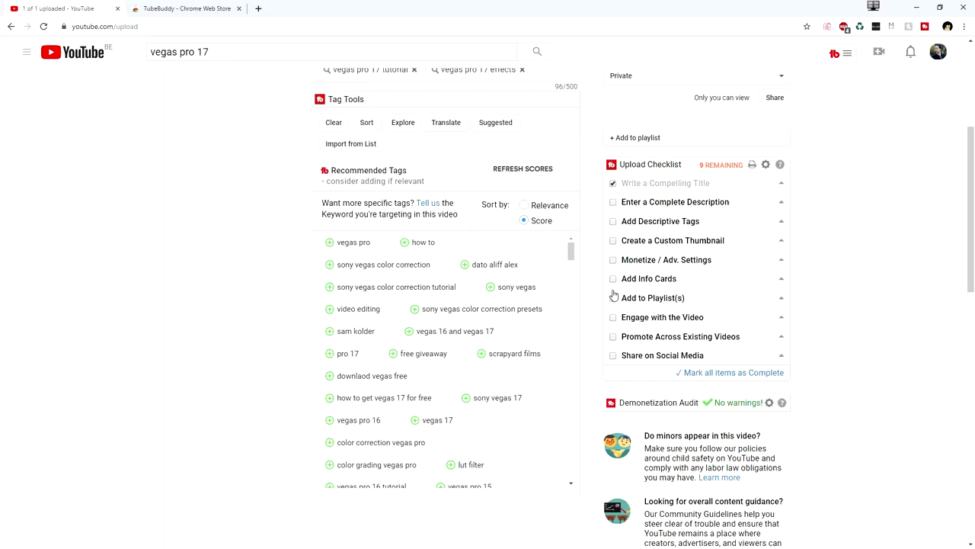
{"action": "scroll", "coordinate": [614, 295], "scroll_direction": "up", "scroll_amount": 4}
{"action": "scroll", "coordinate": [614, 295], "scroll_direction": "down", "scroll_amount": 1}
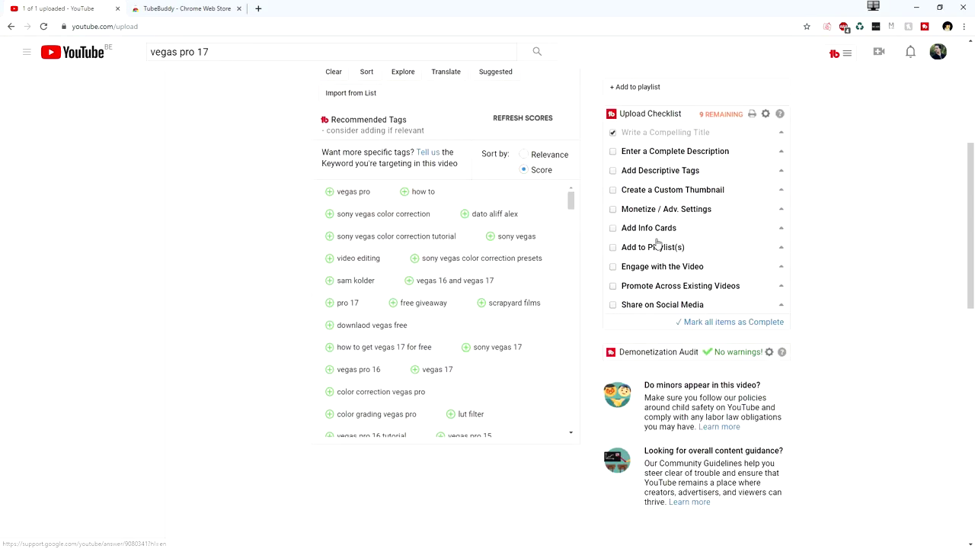
{"action": "scroll", "coordinate": [409, 288], "scroll_direction": "up", "scroll_amount": 2}
{"action": "scroll", "coordinate": [415, 294], "scroll_direction": "down", "scroll_amount": 3}
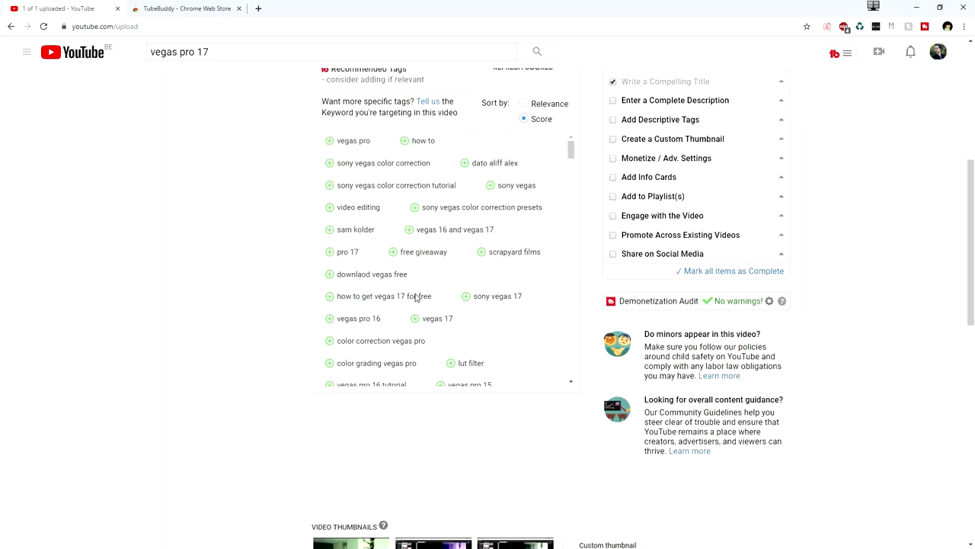
{"action": "scroll", "coordinate": [392, 282], "scroll_direction": "down", "scroll_amount": 5}
{"action": "scroll", "coordinate": [402, 271], "scroll_direction": "down", "scroll_amount": 3}
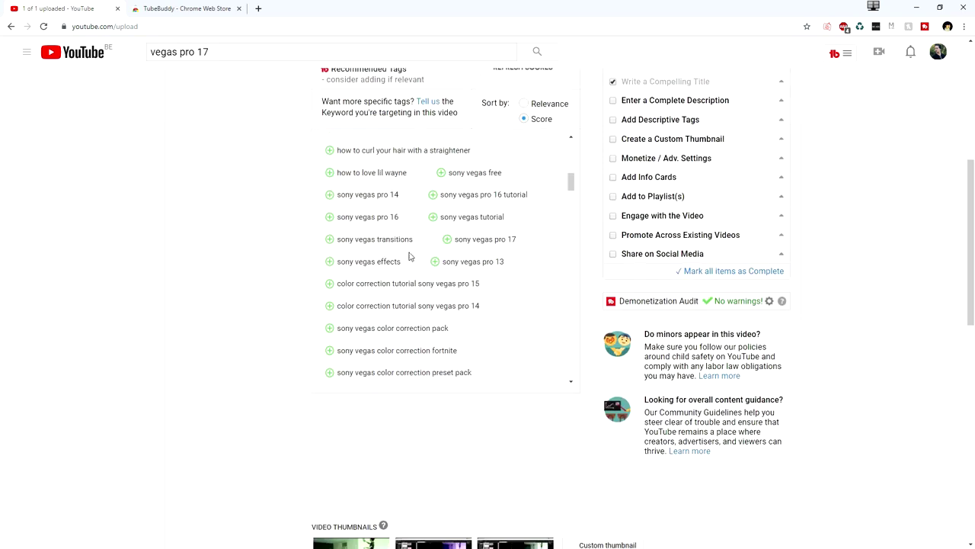
{"action": "scroll", "coordinate": [409, 262], "scroll_direction": "up", "scroll_amount": 2}
{"action": "scroll", "coordinate": [410, 261], "scroll_direction": "up", "scroll_amount": 10}
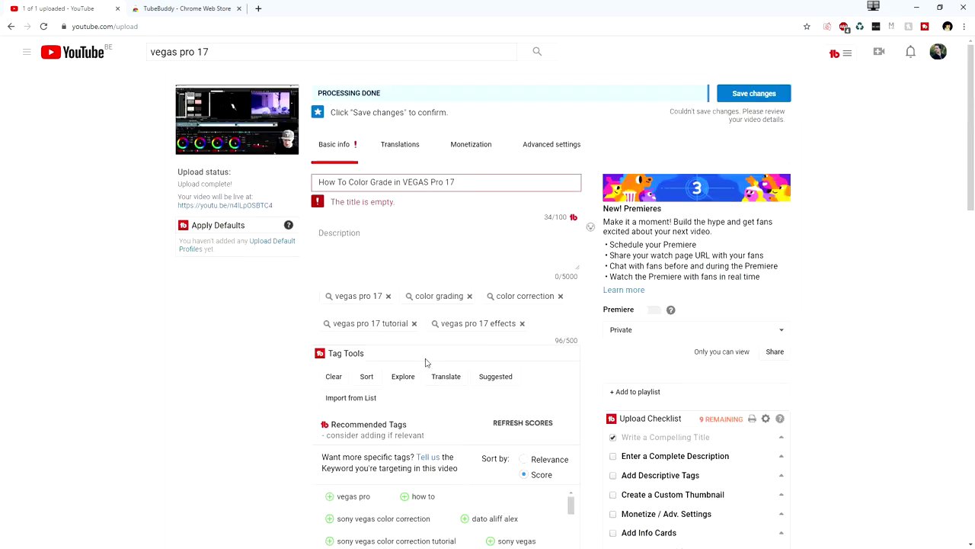
{"action": "scroll", "coordinate": [424, 361], "scroll_direction": "down", "scroll_amount": 4}
{"action": "scroll", "coordinate": [388, 354], "scroll_direction": "up", "scroll_amount": 2}
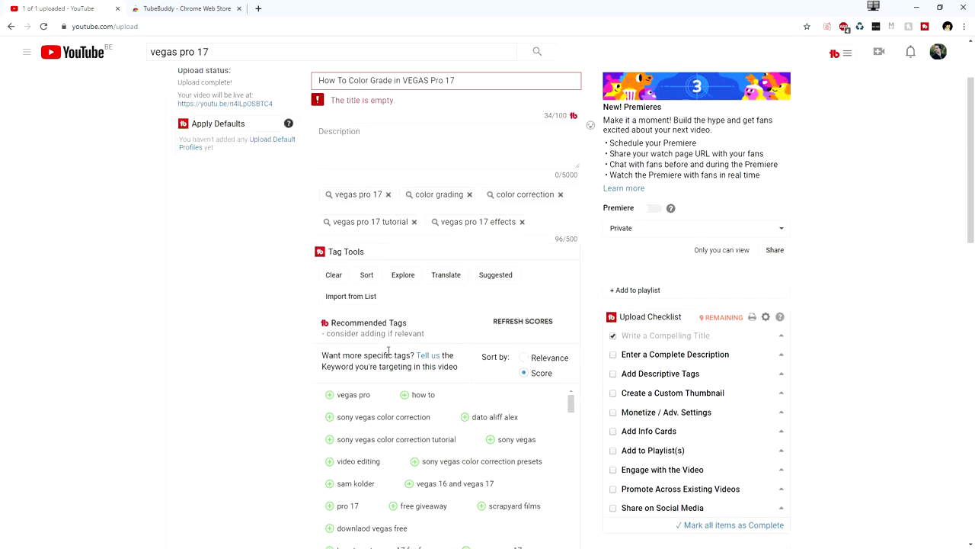
{"action": "scroll", "coordinate": [389, 351], "scroll_direction": "down", "scroll_amount": 1}
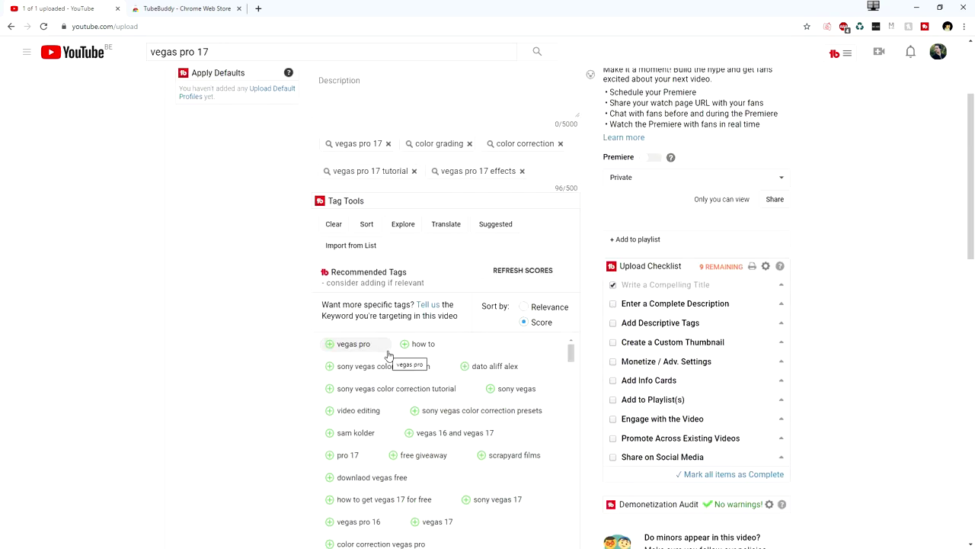
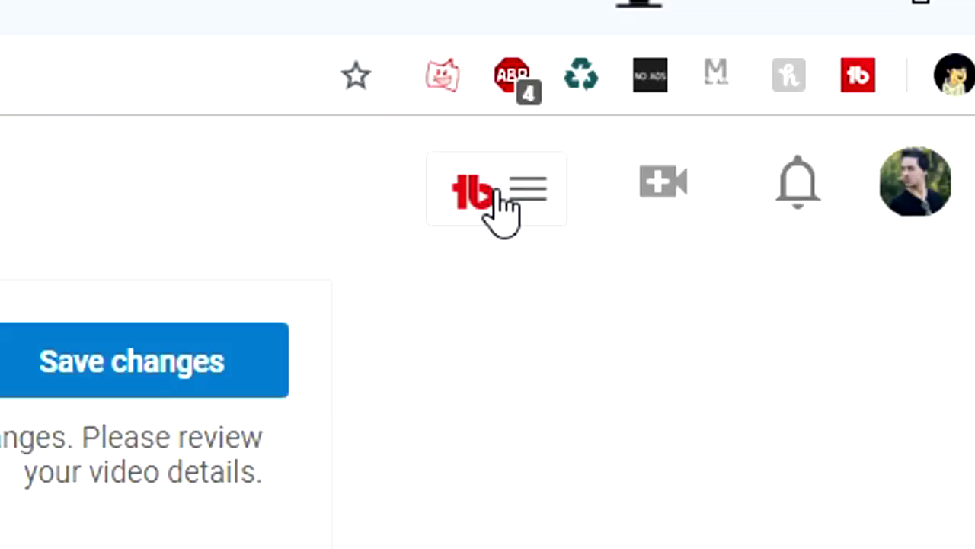
Explore the keyword "premiere pro" in TubeBuddy's Keyword Explorer and examine its score analysis, including Search Volume.
{"action": "left_click", "coordinate": [499, 204]}
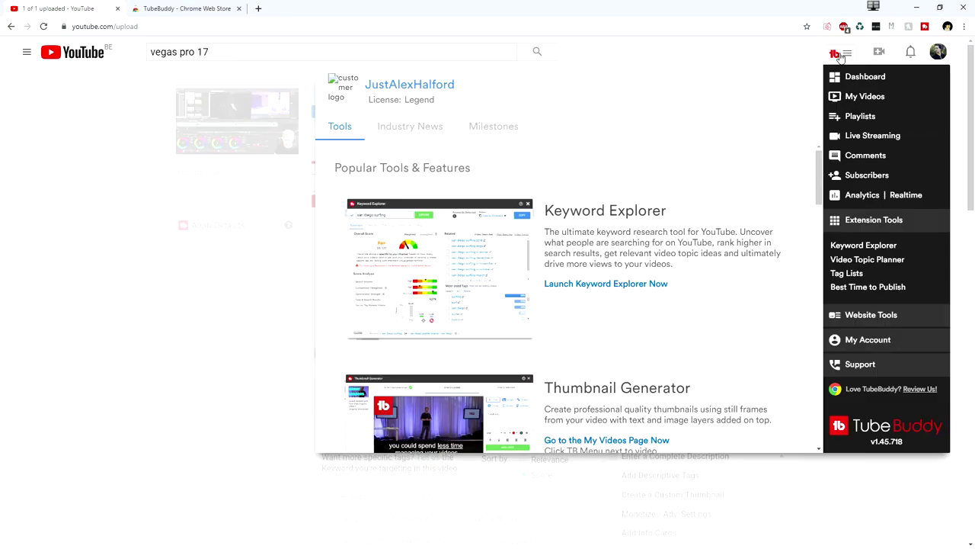
{"action": "left_click", "coordinate": [862, 246]}
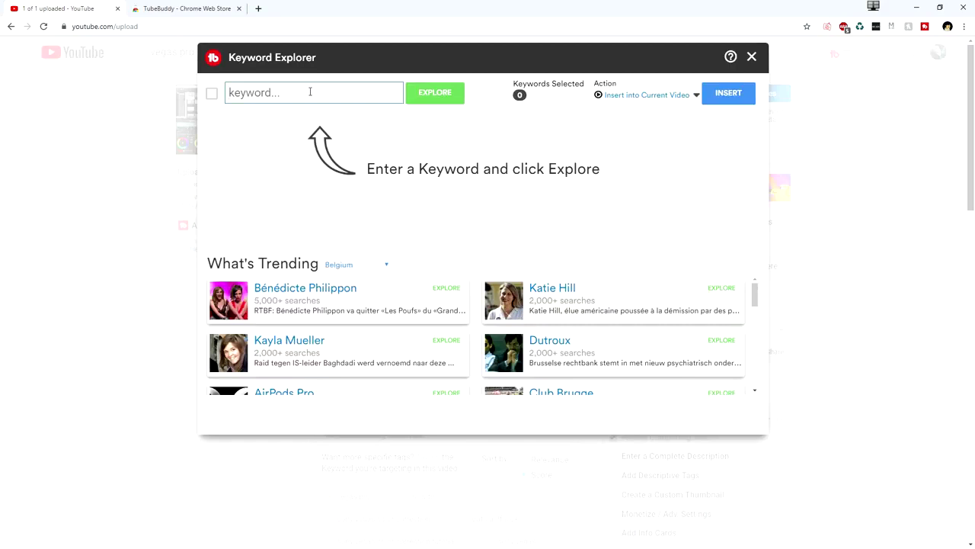
{"action": "type", "text": "premire"}
{"action": "key", "text": "BackSpace"}
{"action": "key", "text": "BackSpace"}
{"action": "type", "text": "ere pro"}
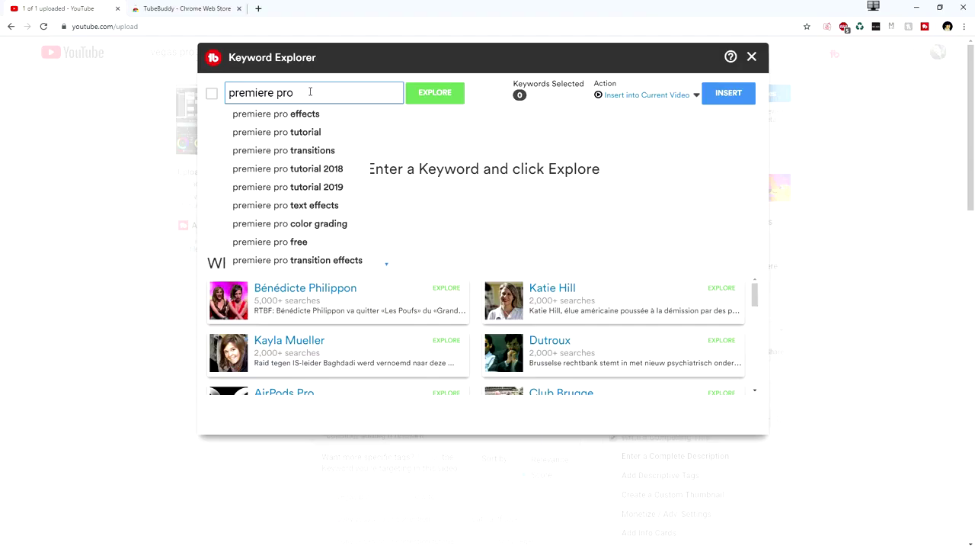
{"action": "left_click", "coordinate": [435, 93]}
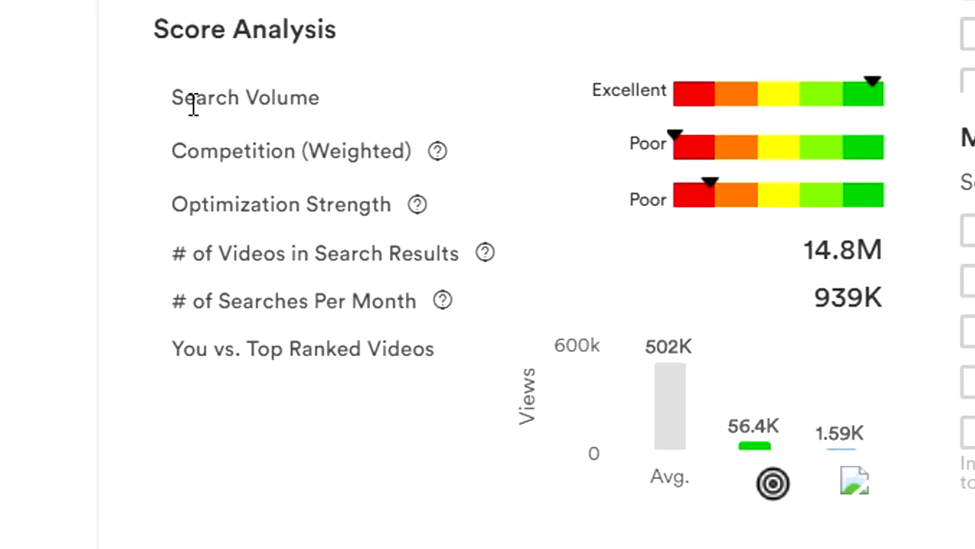
{"action": "triple_click", "coordinate": [297, 98]}
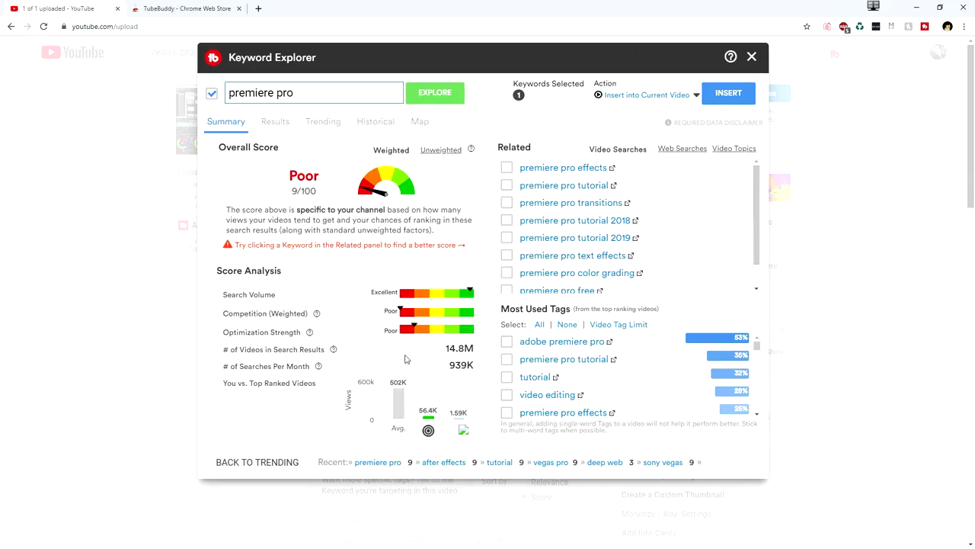
Examine the number of videos in search results for the keyword "premiere pro" in the score analysis.
{"action": "left_click_drag", "start_coordinate": [223, 354], "coordinate": [327, 348]}
{"action": "left_click", "coordinate": [372, 353]}
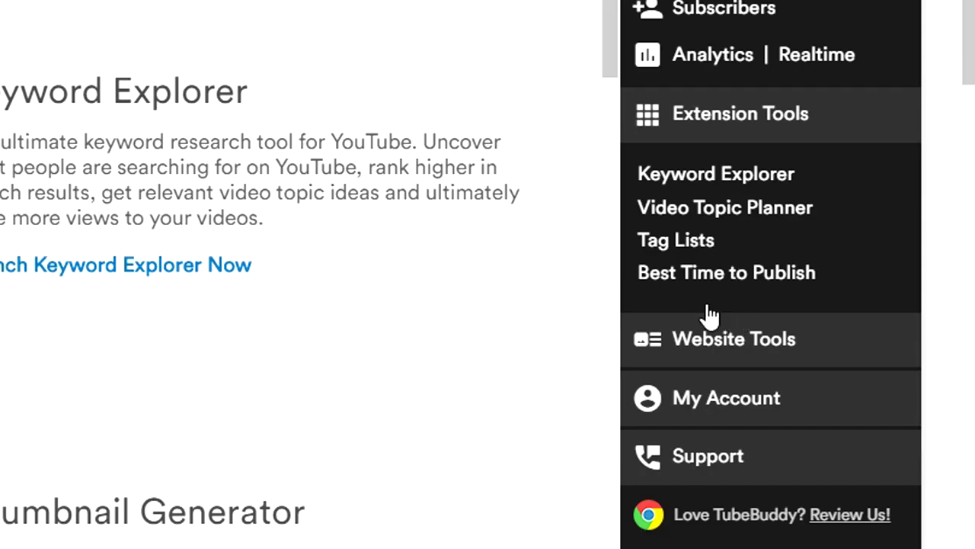
Open TubeBuddy's Best Time to Publish tool, read its recommended publishing strategies, and close it.
{"action": "left_click", "coordinate": [743, 273]}
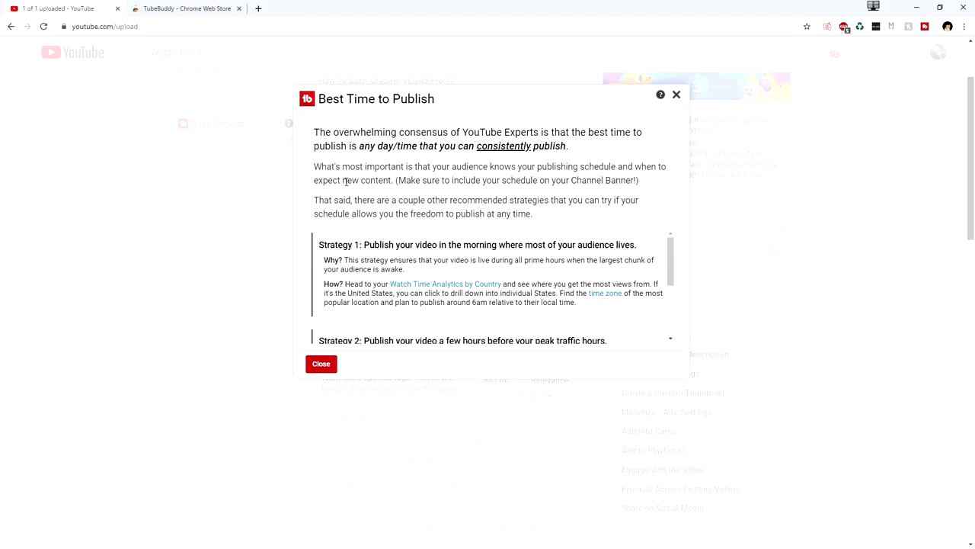
{"action": "scroll", "coordinate": [491, 286], "scroll_direction": "down", "scroll_amount": 1}
{"action": "scroll", "coordinate": [491, 286], "scroll_direction": "up", "scroll_amount": 1}
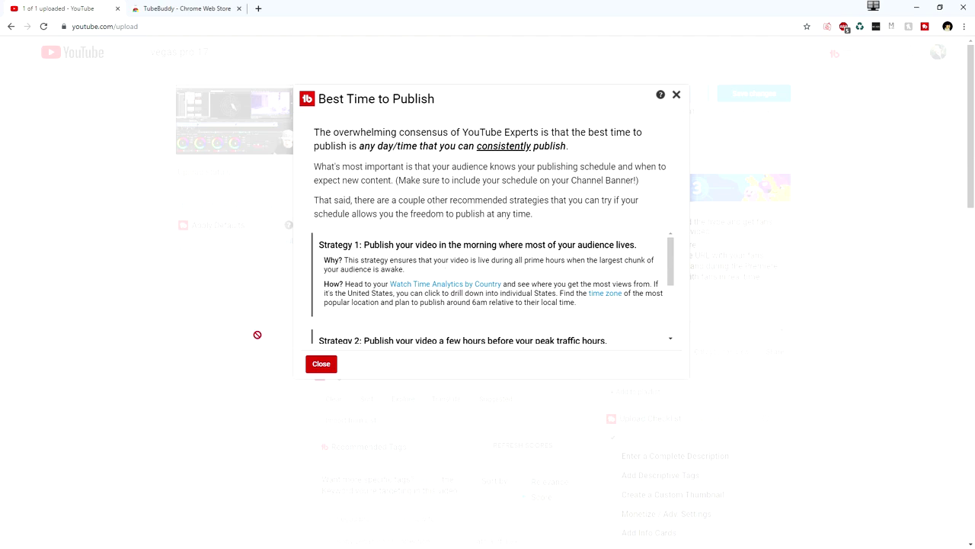
{"action": "left_click", "coordinate": [680, 94]}
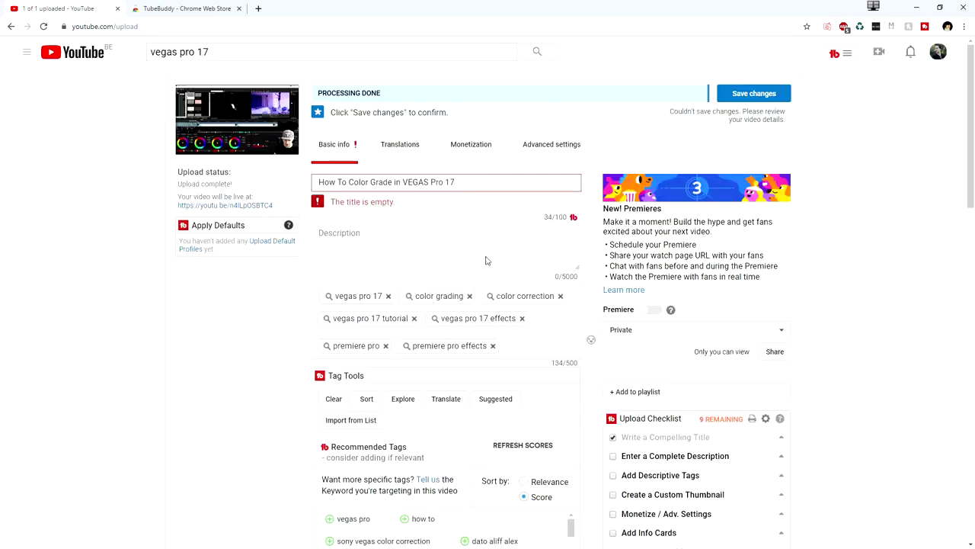
Review the video's tags, recommended tags and Upload Checklist, and open TubeBuddy's overview of tools and features.
{"action": "scroll", "coordinate": [463, 272], "scroll_direction": "down", "scroll_amount": 2}
{"action": "scroll", "coordinate": [463, 272], "scroll_direction": "down", "scroll_amount": 1}
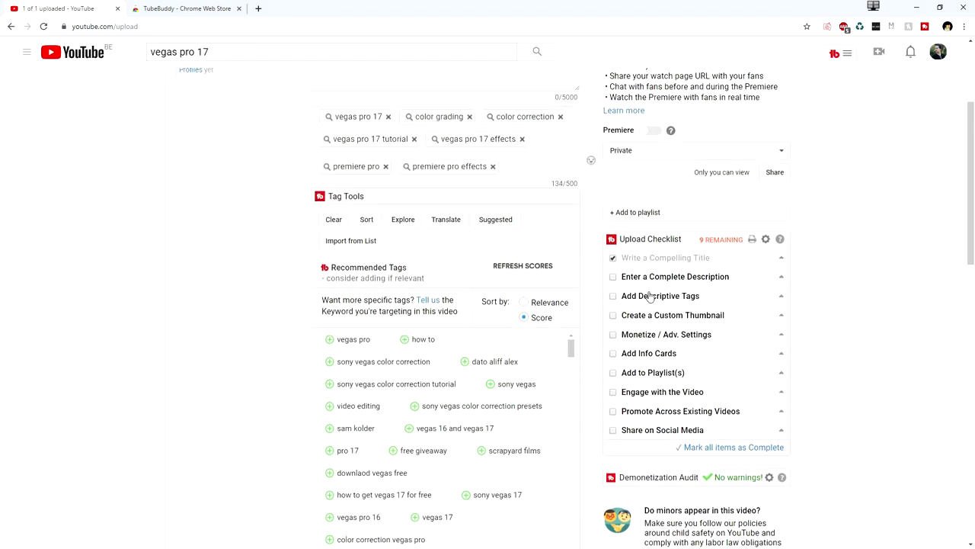
{"action": "scroll", "coordinate": [486, 220], "scroll_direction": "up", "scroll_amount": 3}
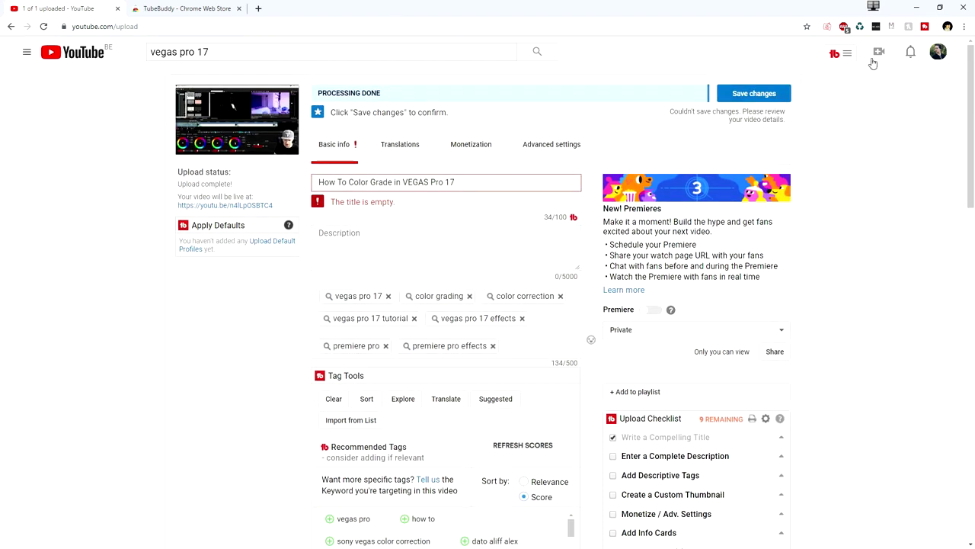
{"action": "left_click", "coordinate": [845, 55]}
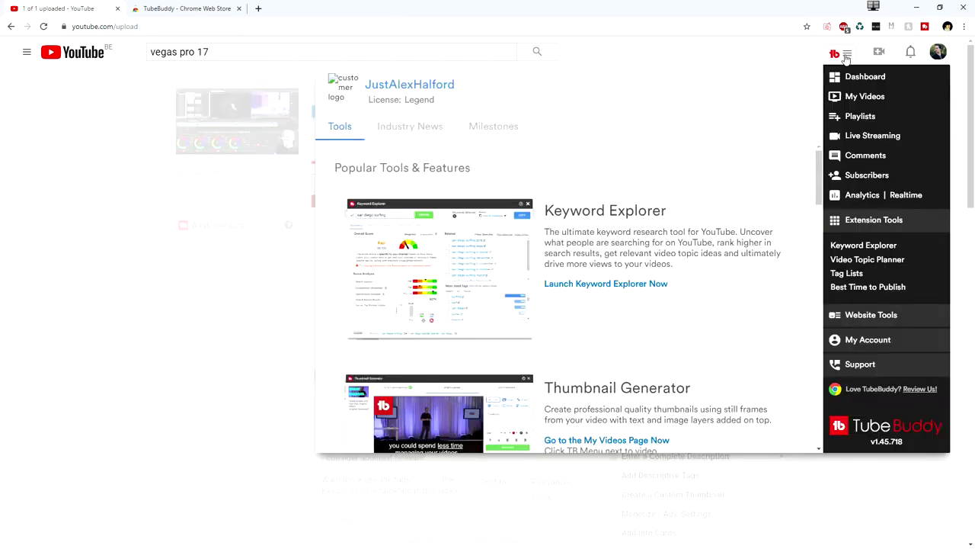